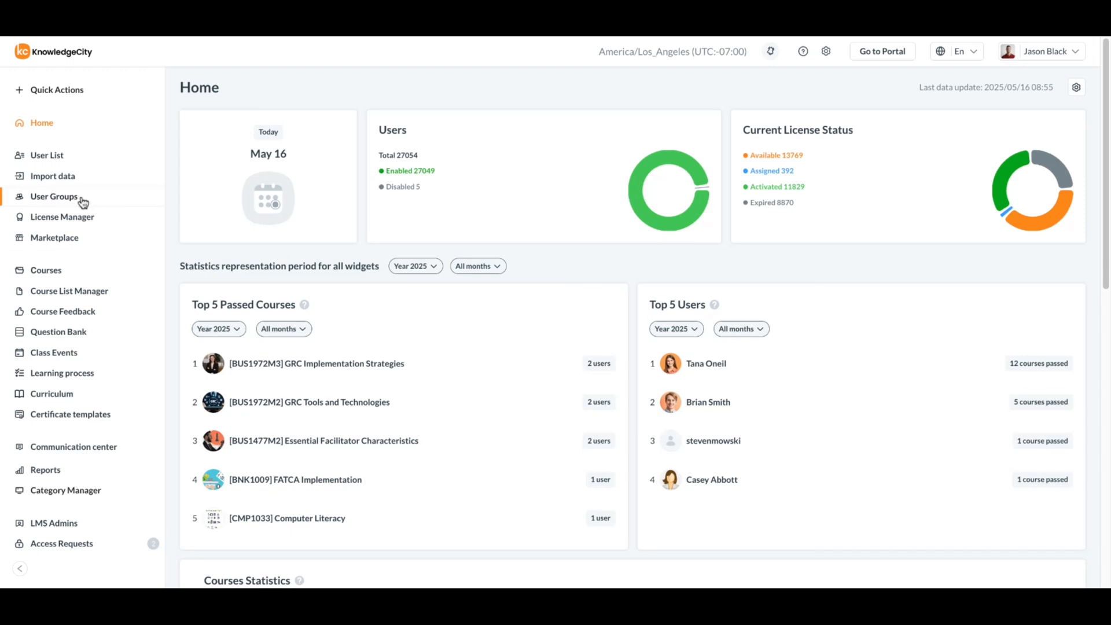
- Open the user groups list and create a new group named Test without a parent group
{"action": "left_click", "coordinate": [86, 203]}
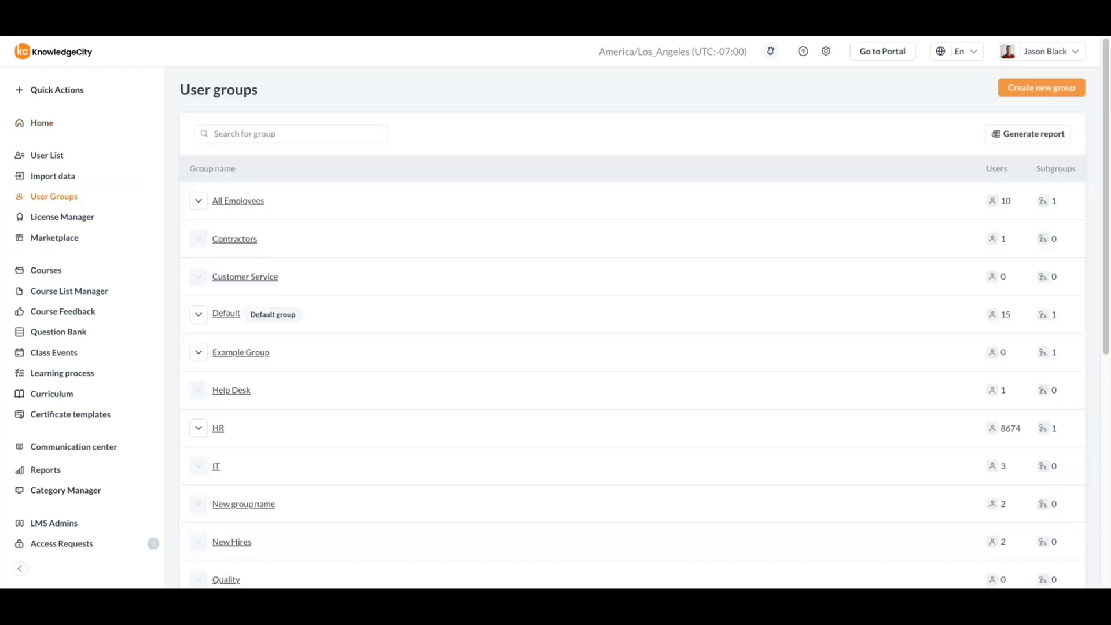
{"action": "scroll", "coordinate": [347, 210], "scroll_direction": "down", "scroll_amount": 1}
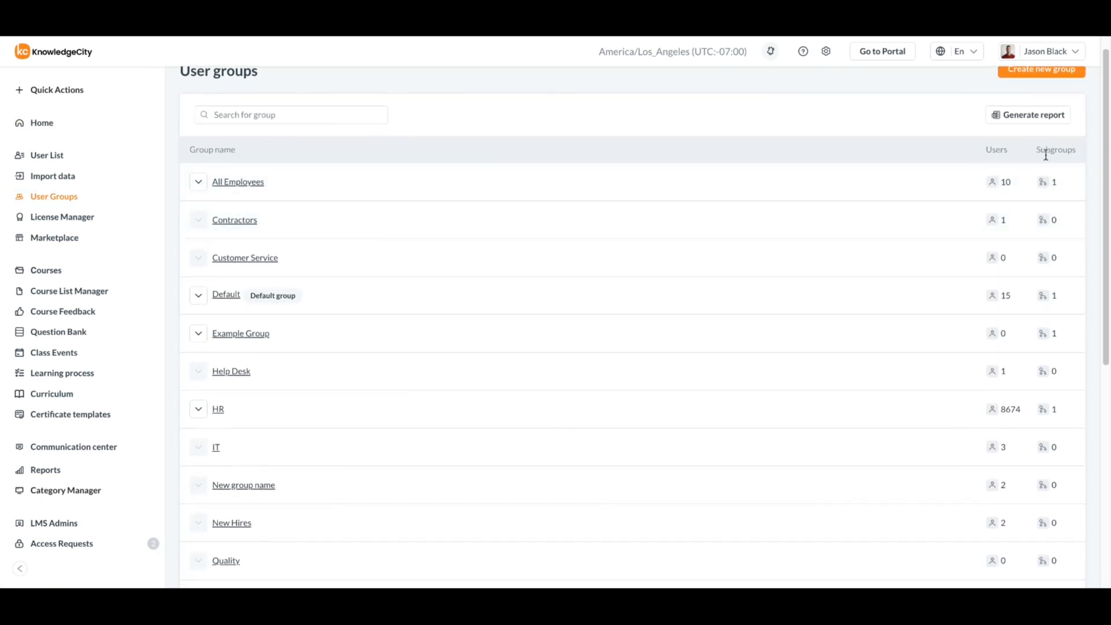
{"action": "scroll", "coordinate": [1048, 155], "scroll_direction": "up", "scroll_amount": 1}
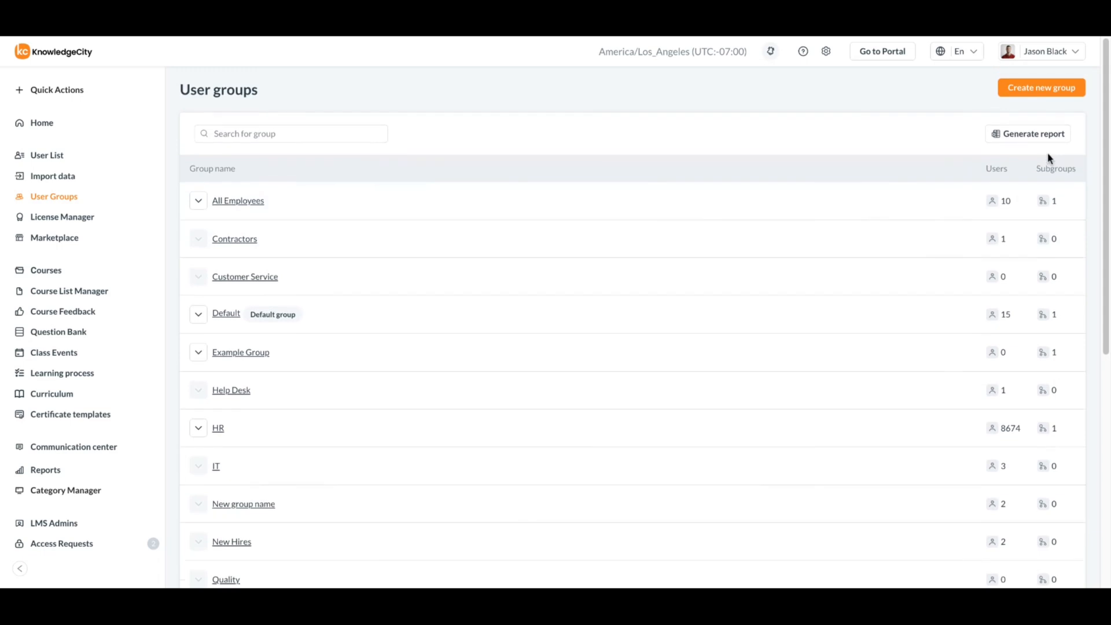
{"action": "left_click", "coordinate": [1064, 94]}
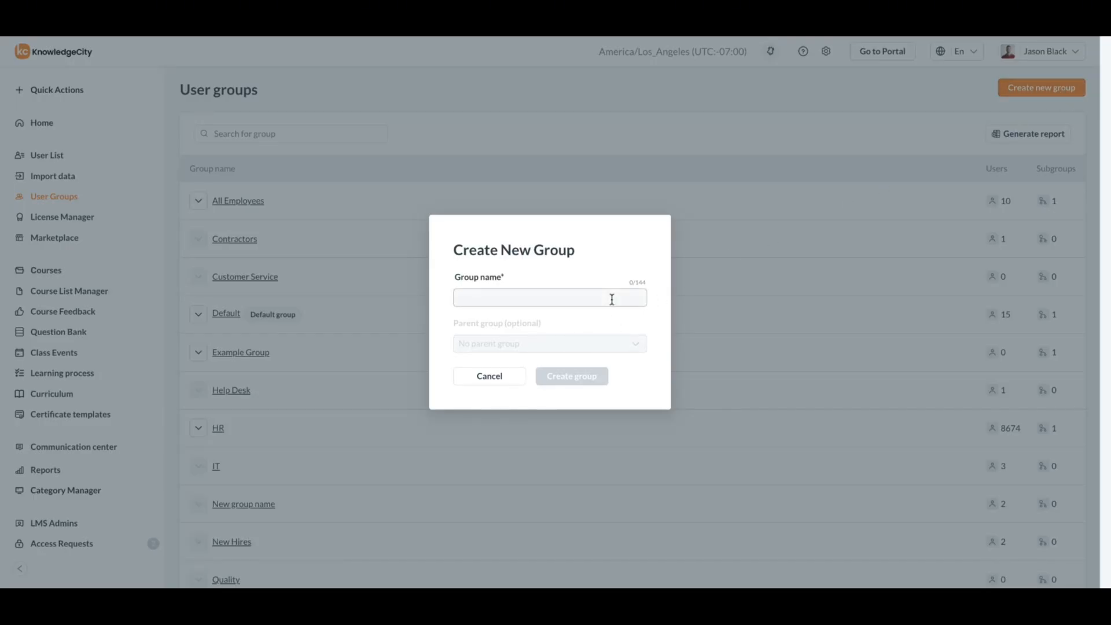
{"action": "type", "text": "Test"}
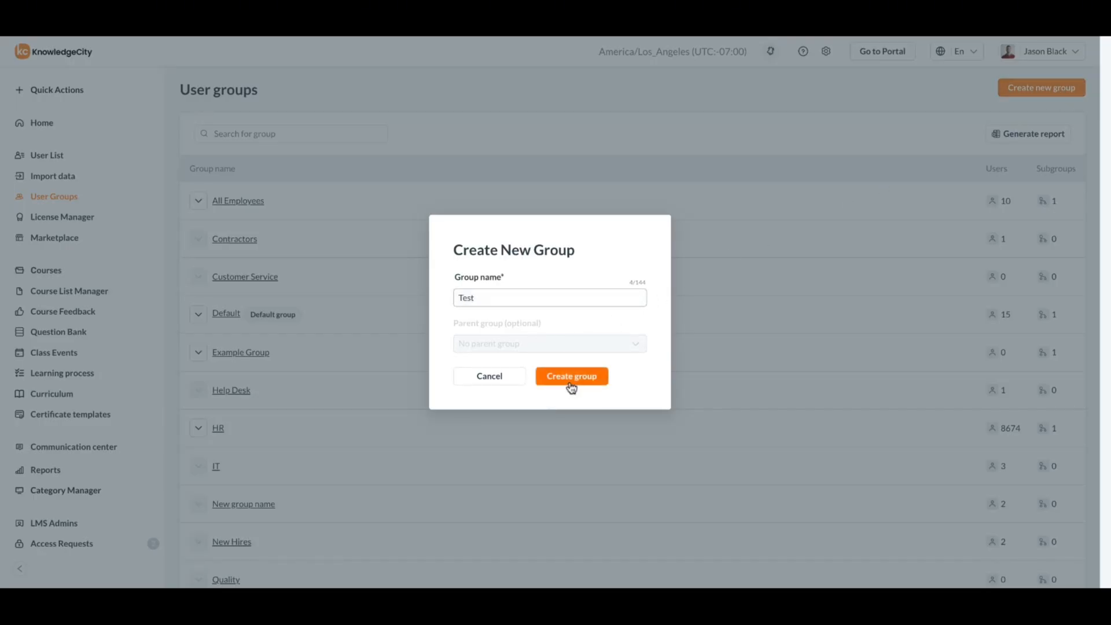
{"action": "left_click", "coordinate": [569, 382]}
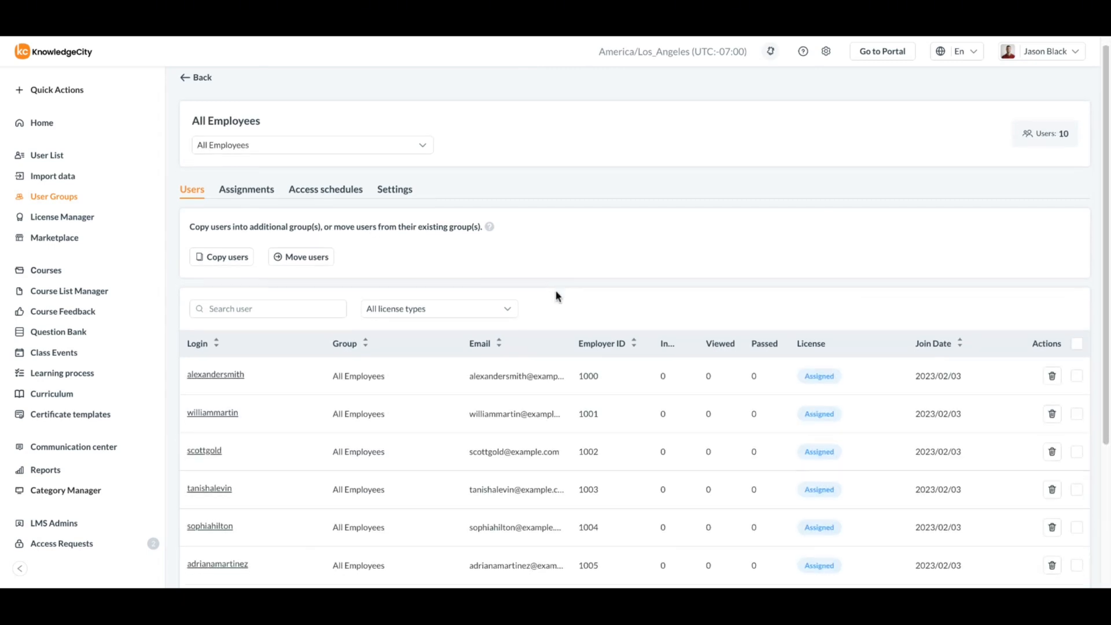
- Review the All Employees user list, search it by a user's name, and view the available license type filters
{"action": "scroll", "coordinate": [555, 293], "scroll_direction": "down", "scroll_amount": 3}
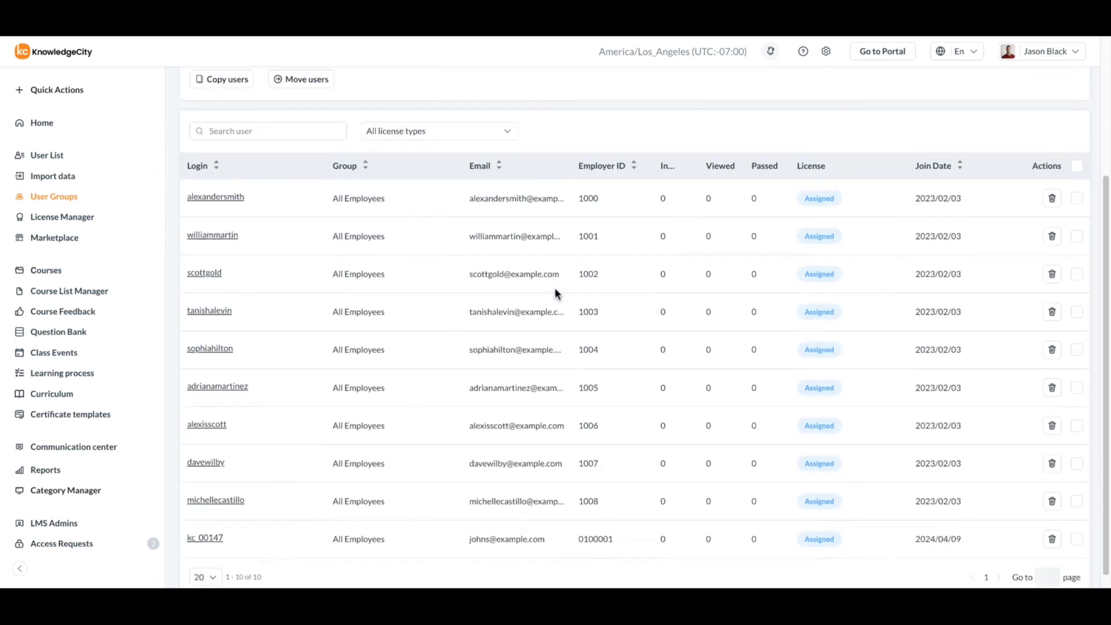
{"action": "scroll", "coordinate": [554, 293], "scroll_direction": "up", "scroll_amount": 1}
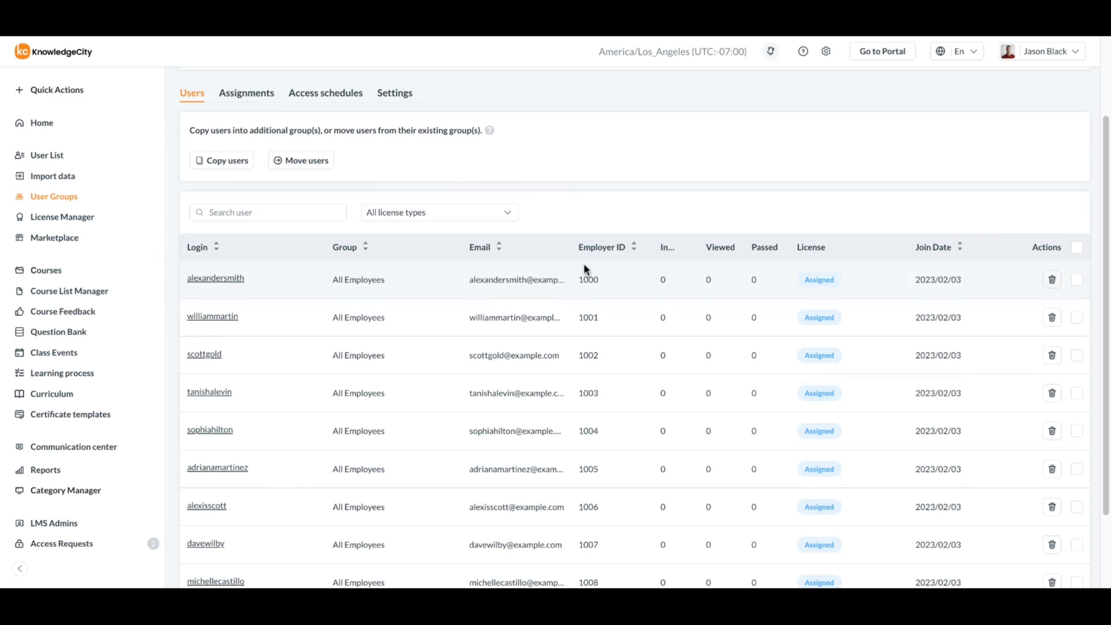
{"action": "scroll", "coordinate": [583, 262], "scroll_direction": "up", "scroll_amount": 3}
{"action": "left_click", "coordinate": [309, 323]}
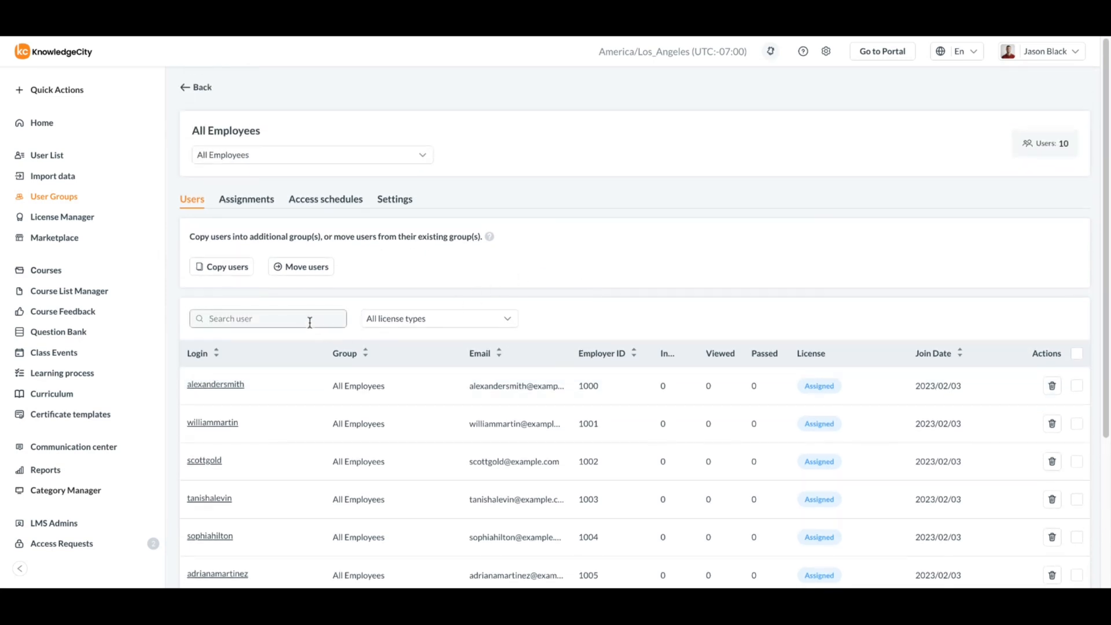
{"action": "type", "text": "scott"}
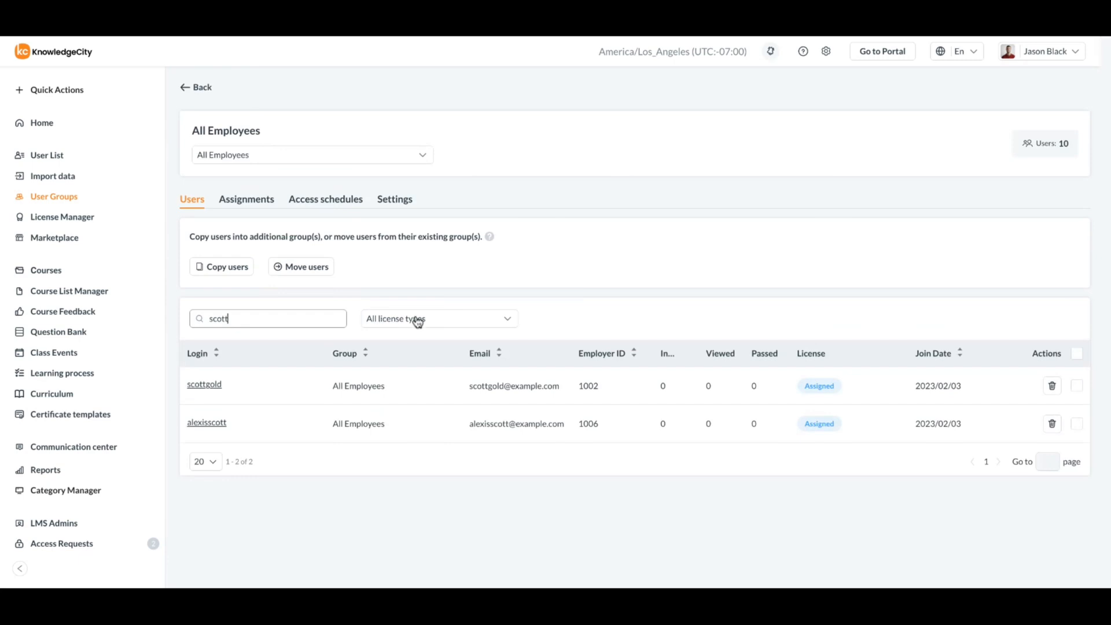
{"action": "left_click", "coordinate": [498, 325]}
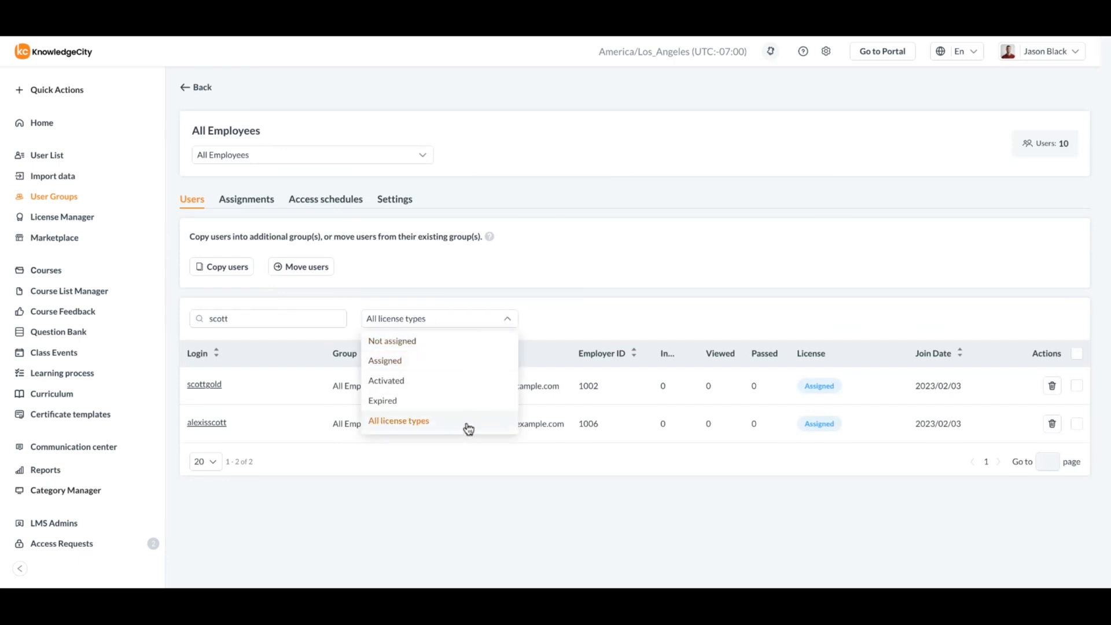
{"action": "left_click", "coordinate": [541, 317]}
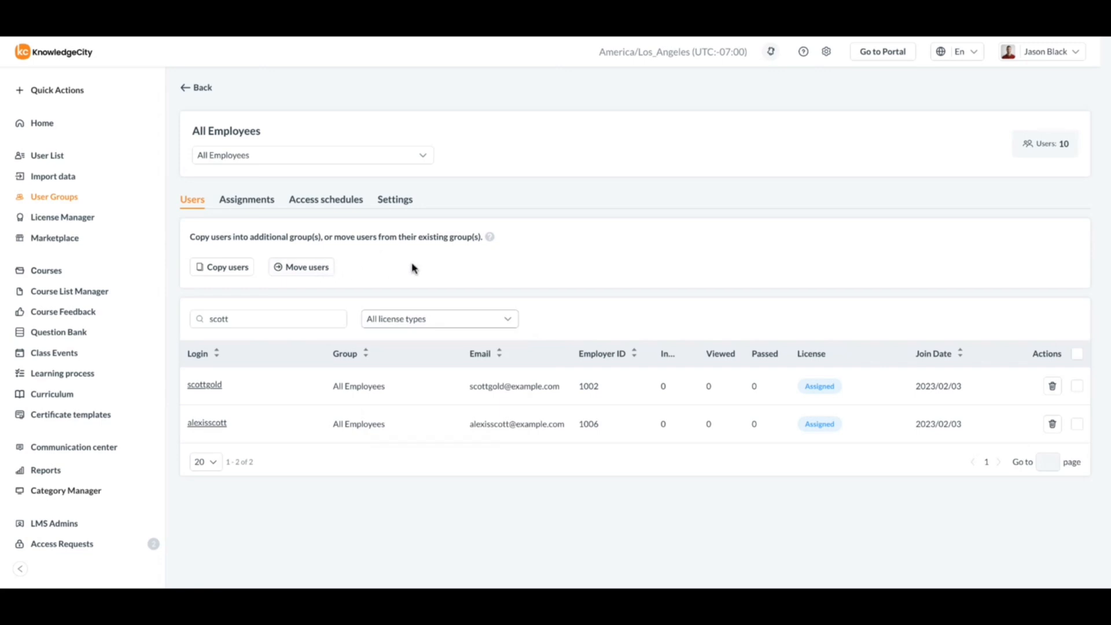
- Start copying users into All Employees and select the second, third and fourth users in the available list
{"action": "left_click", "coordinate": [240, 268]}
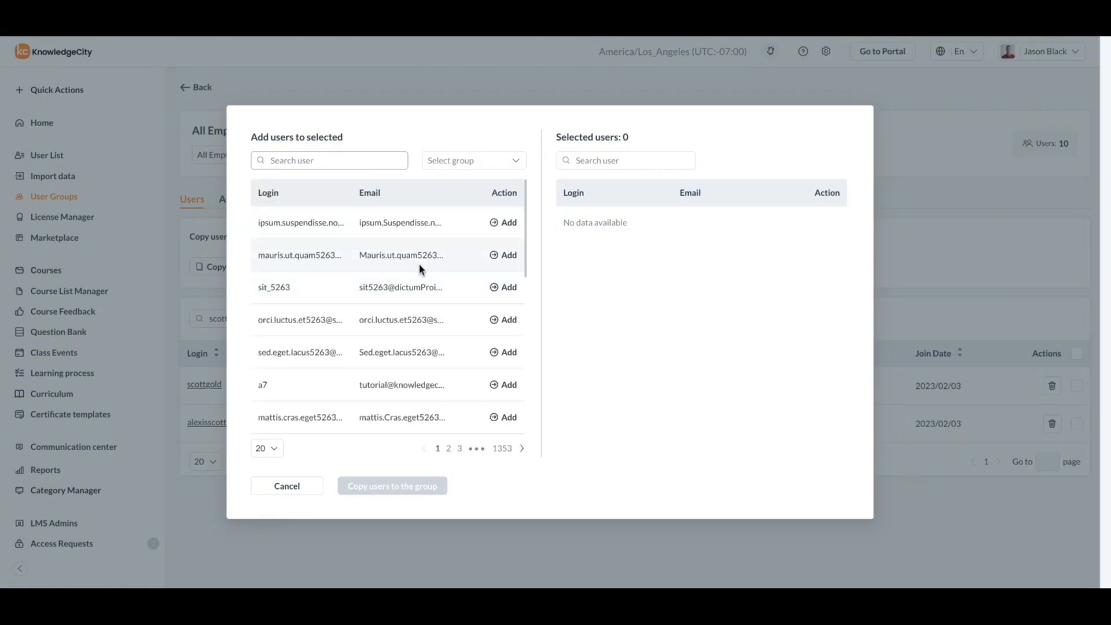
{"action": "left_click", "coordinate": [505, 258]}
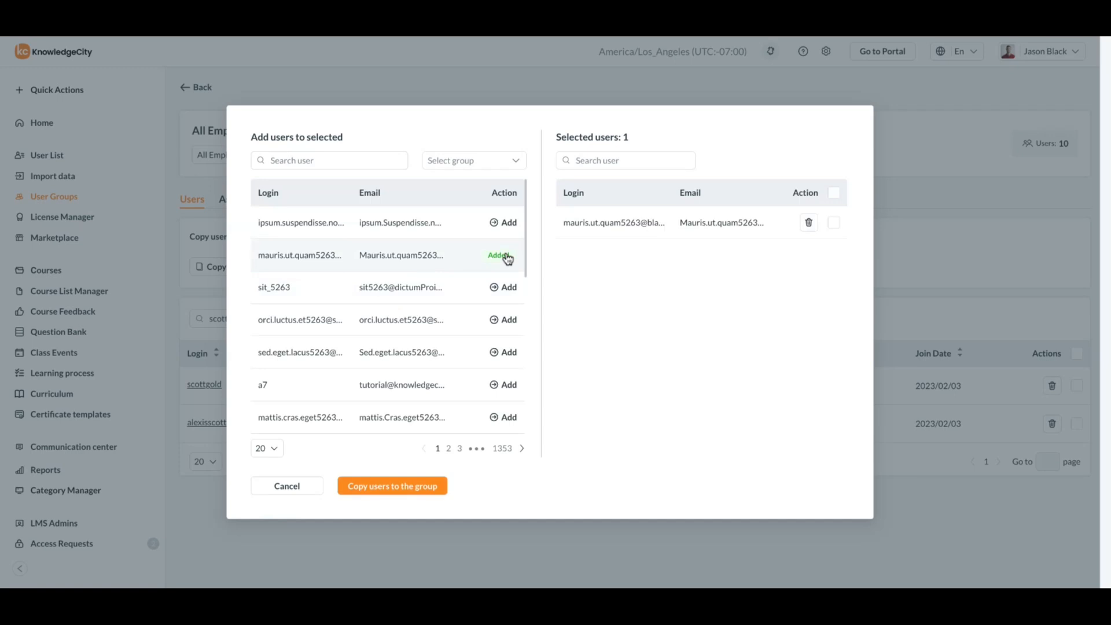
{"action": "left_click", "coordinate": [508, 287]}
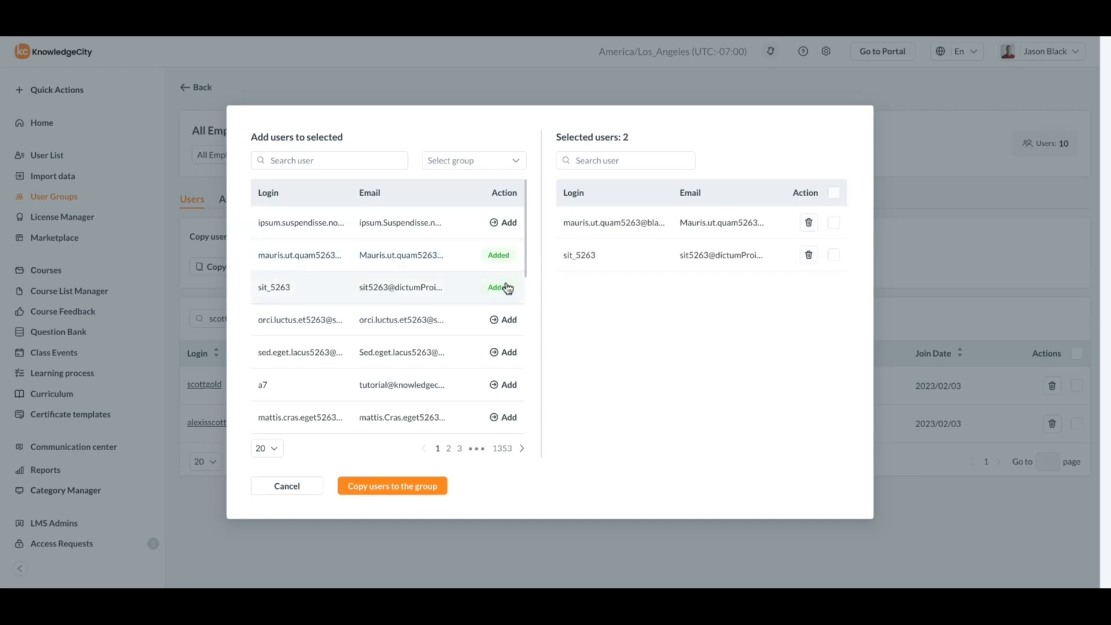
{"action": "left_click", "coordinate": [508, 320]}
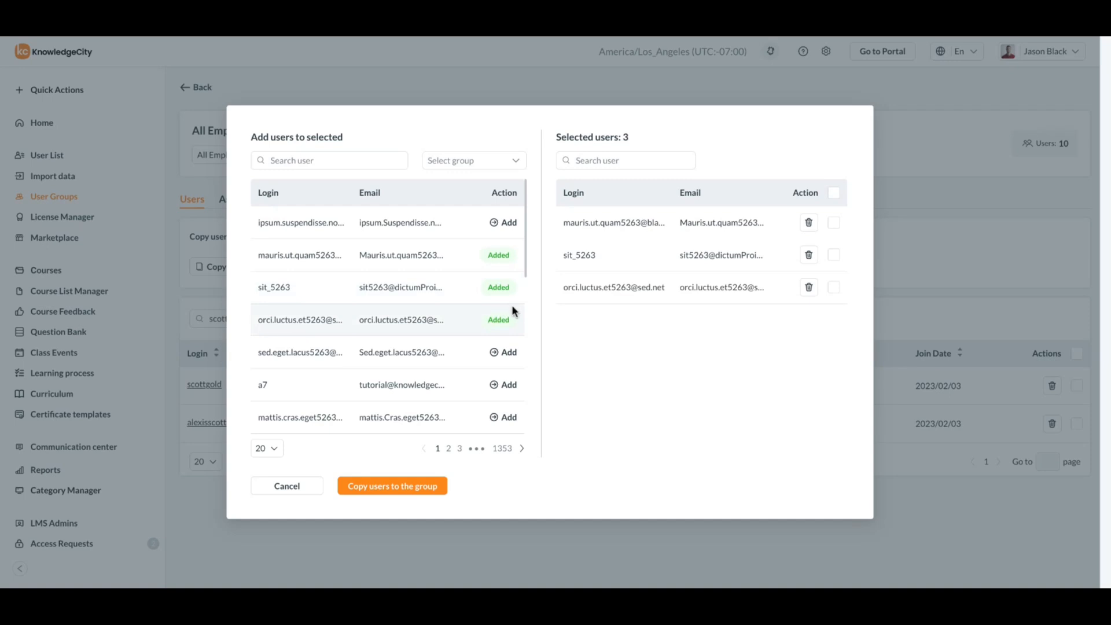
- Search the available users by name, add the first match to the selection, and copy the selected users to the group
{"action": "left_click", "coordinate": [352, 158]}
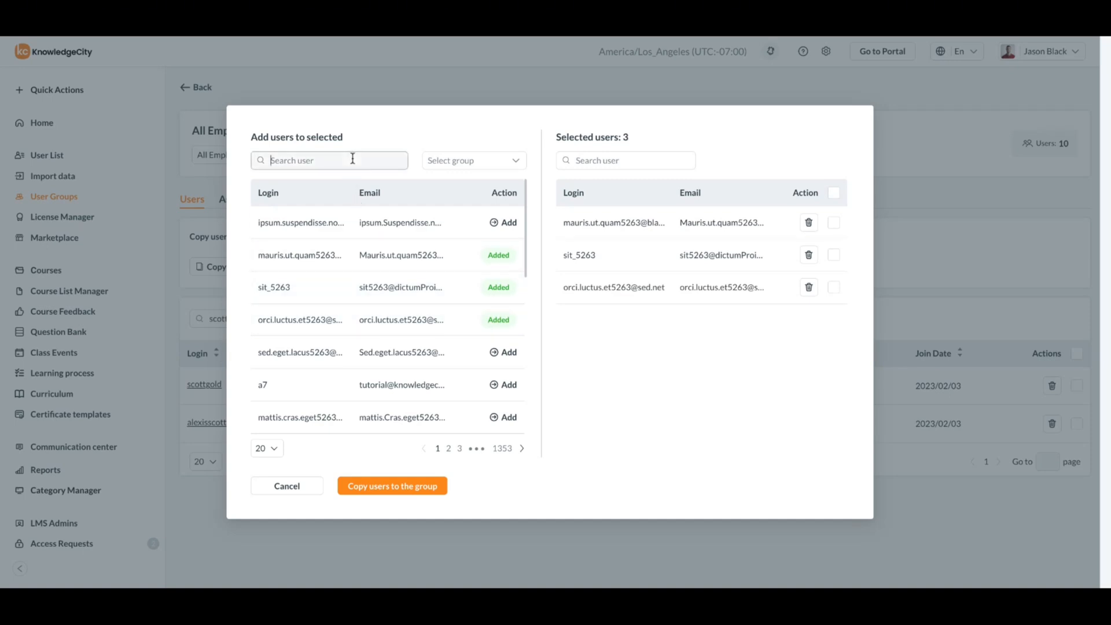
{"action": "type", "text": "scott"}
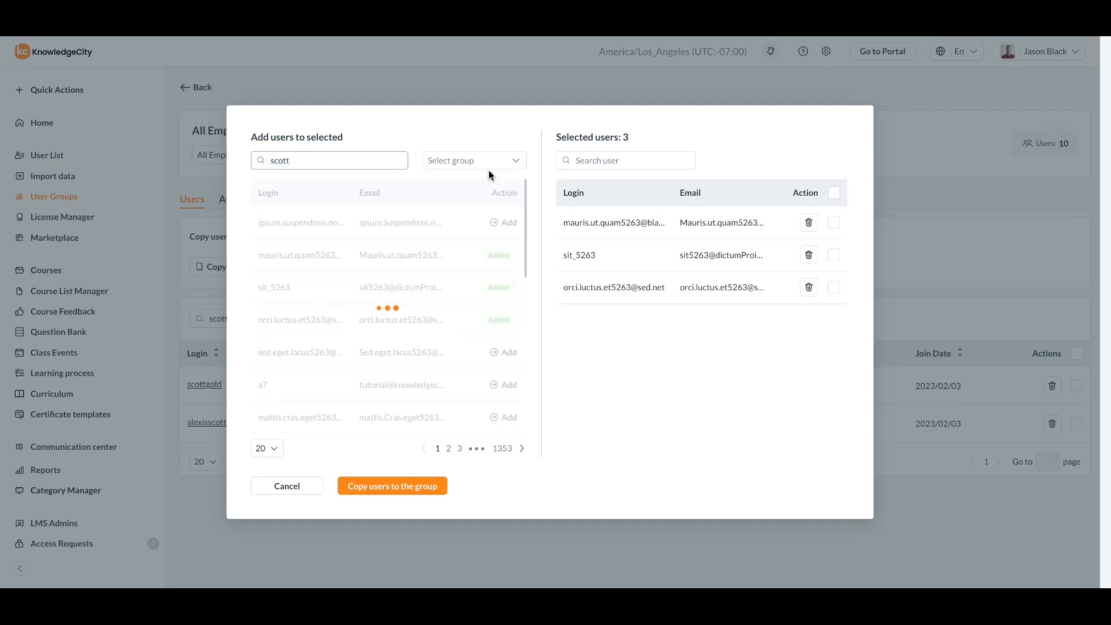
{"action": "left_click", "coordinate": [503, 224]}
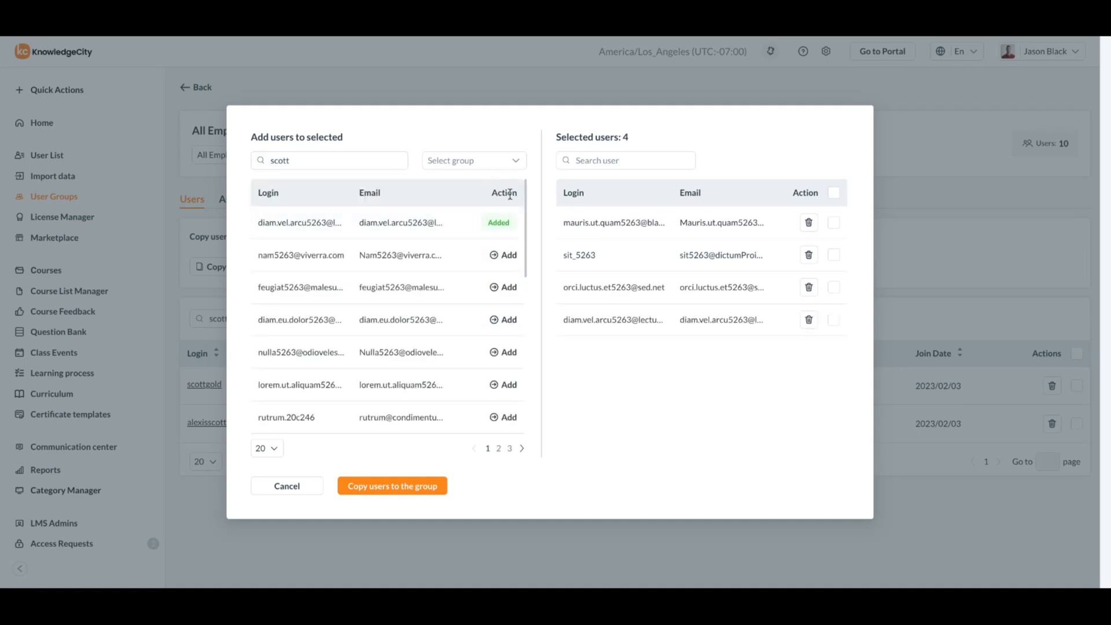
{"action": "left_click", "coordinate": [507, 164]}
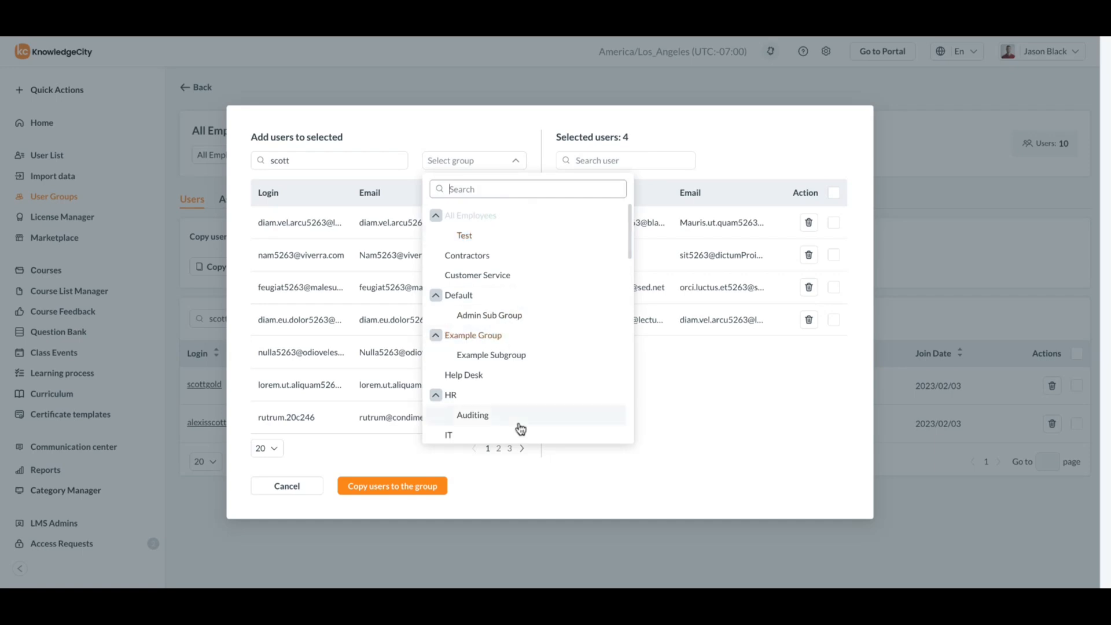
{"action": "left_click", "coordinate": [517, 494]}
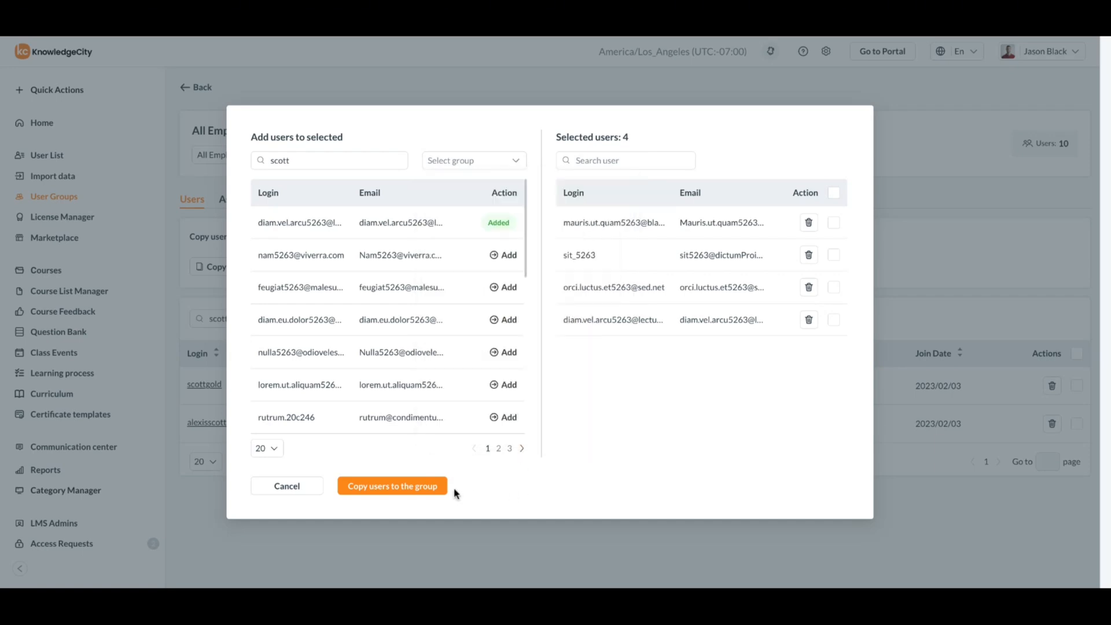
{"action": "left_click", "coordinate": [393, 486]}
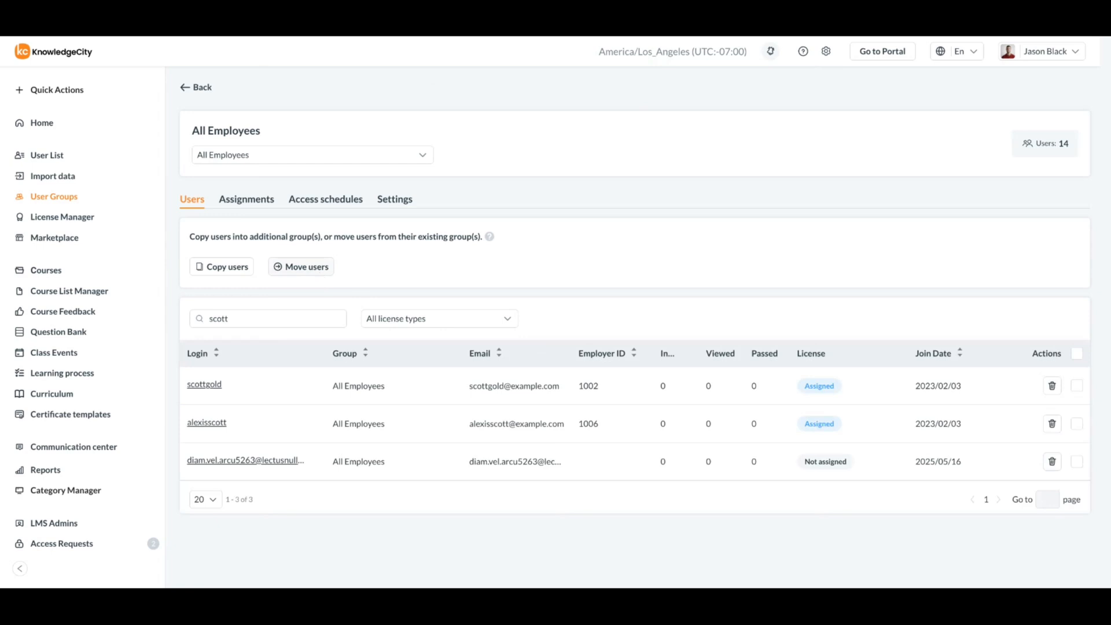
- Move the users mfatest and kc_tutorial_user from the Default group into All Employees and confirm the move
{"action": "left_click", "coordinate": [301, 266]}
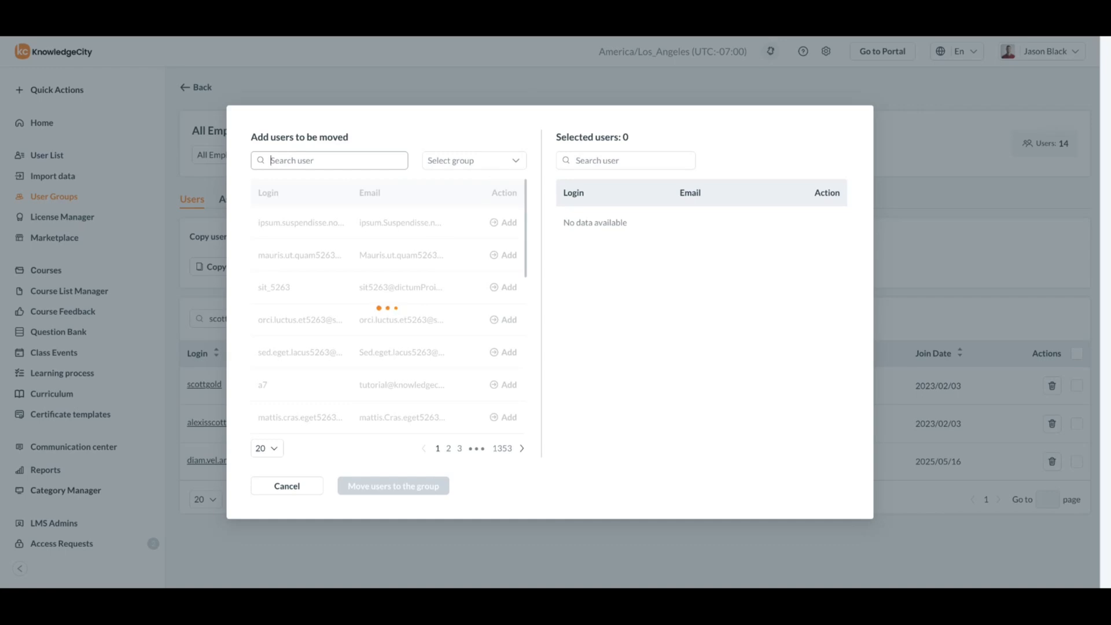
{"action": "left_click", "coordinate": [474, 161]}
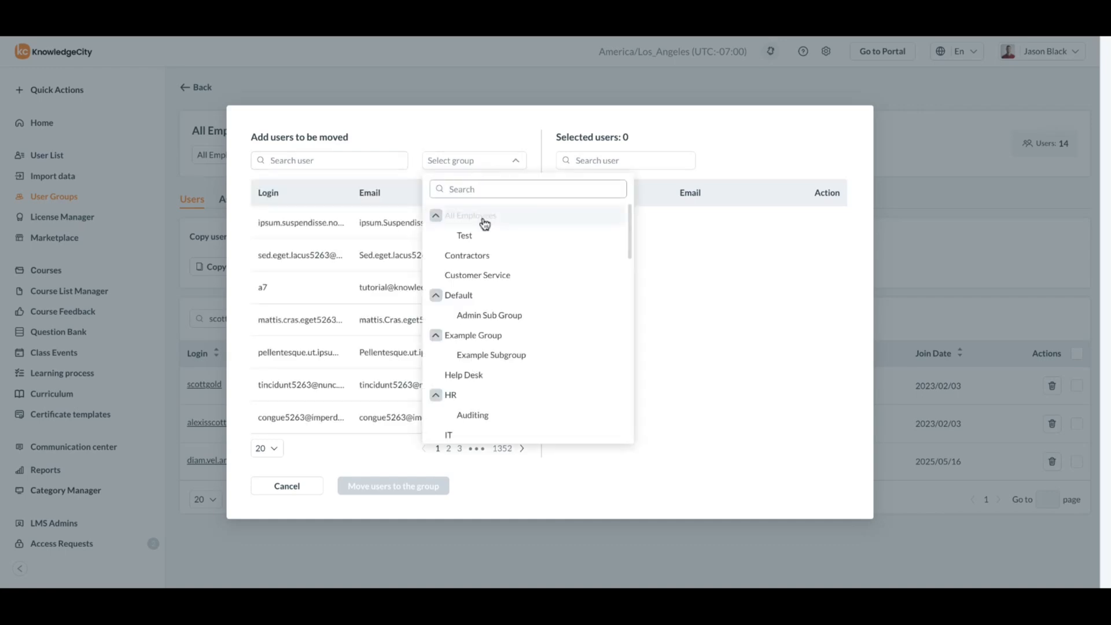
{"action": "left_click", "coordinate": [483, 235]}
{"action": "left_click", "coordinate": [474, 160]}
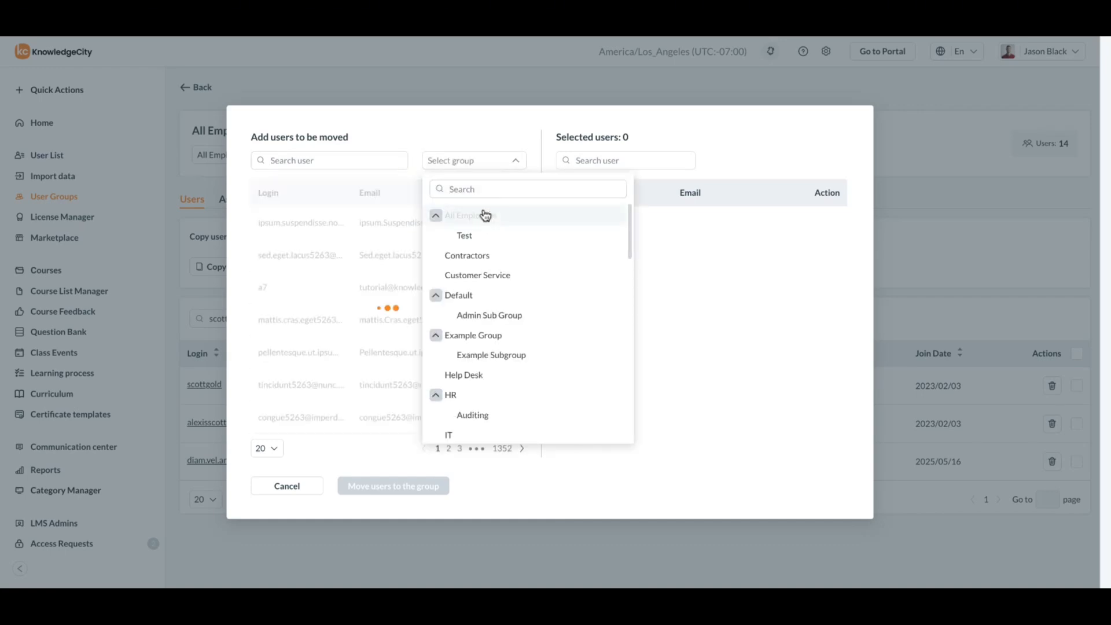
{"action": "left_click", "coordinate": [473, 295]}
{"action": "left_click", "coordinate": [503, 222]}
{"action": "left_click", "coordinate": [504, 256]}
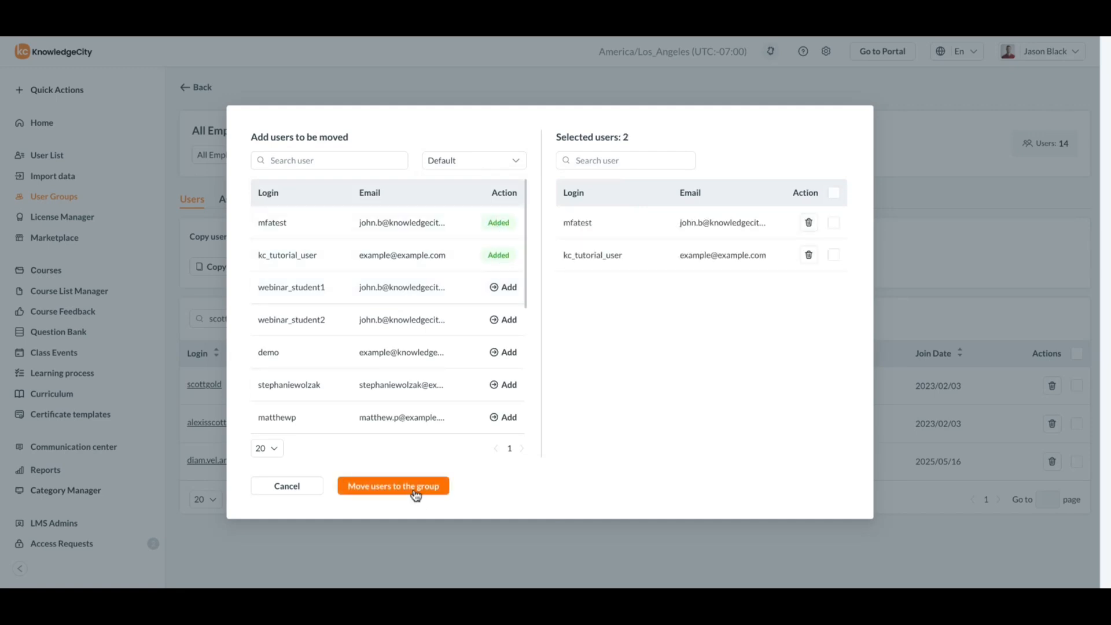
{"action": "left_click", "coordinate": [405, 487]}
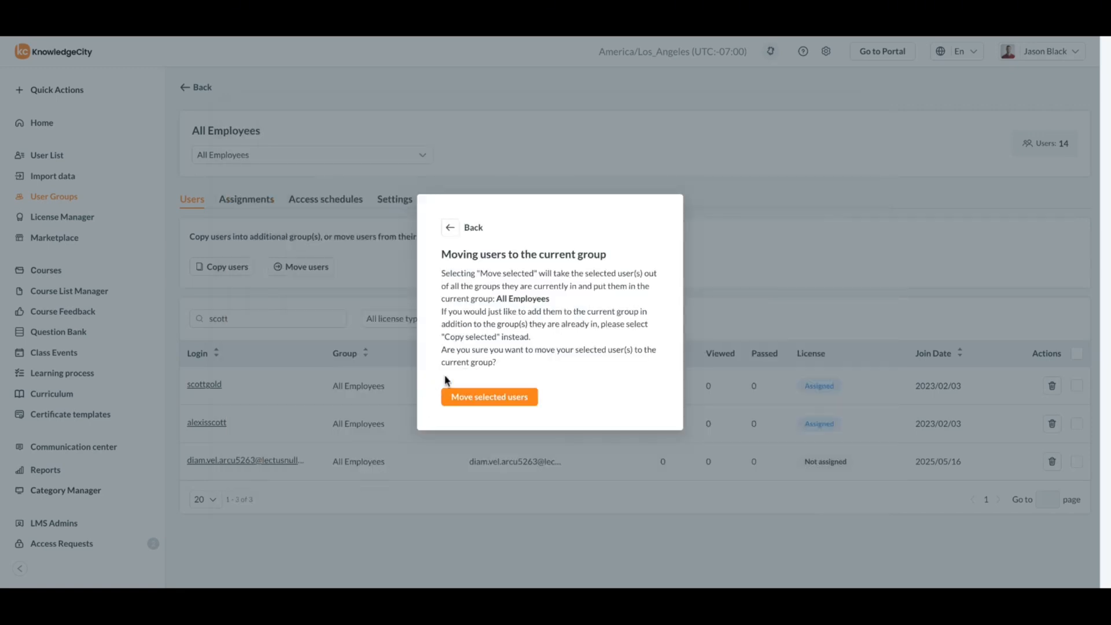
{"action": "left_click", "coordinate": [464, 399]}
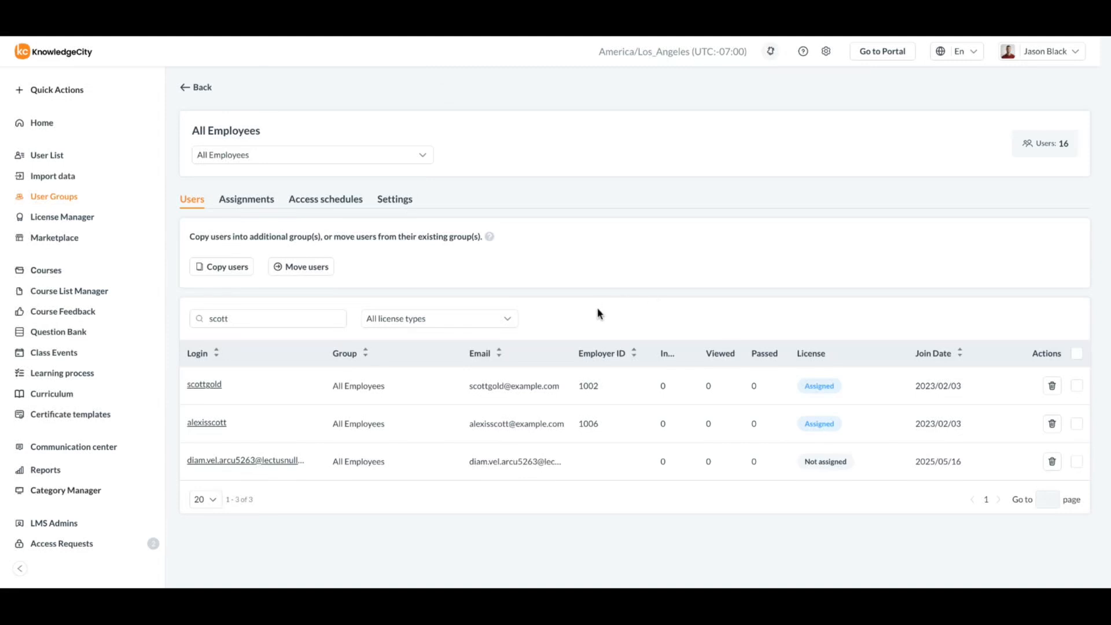
- View the group's assignments, examine user progress in the Leadership Training learning path, and return to the assignments
{"action": "left_click", "coordinate": [253, 204]}
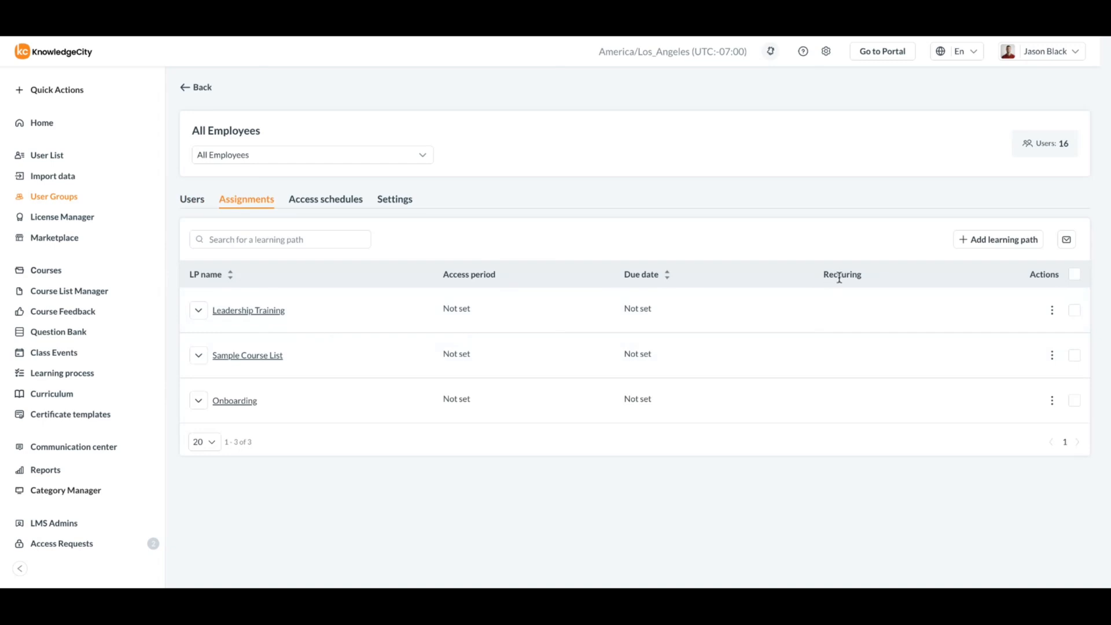
{"action": "left_click", "coordinate": [244, 313]}
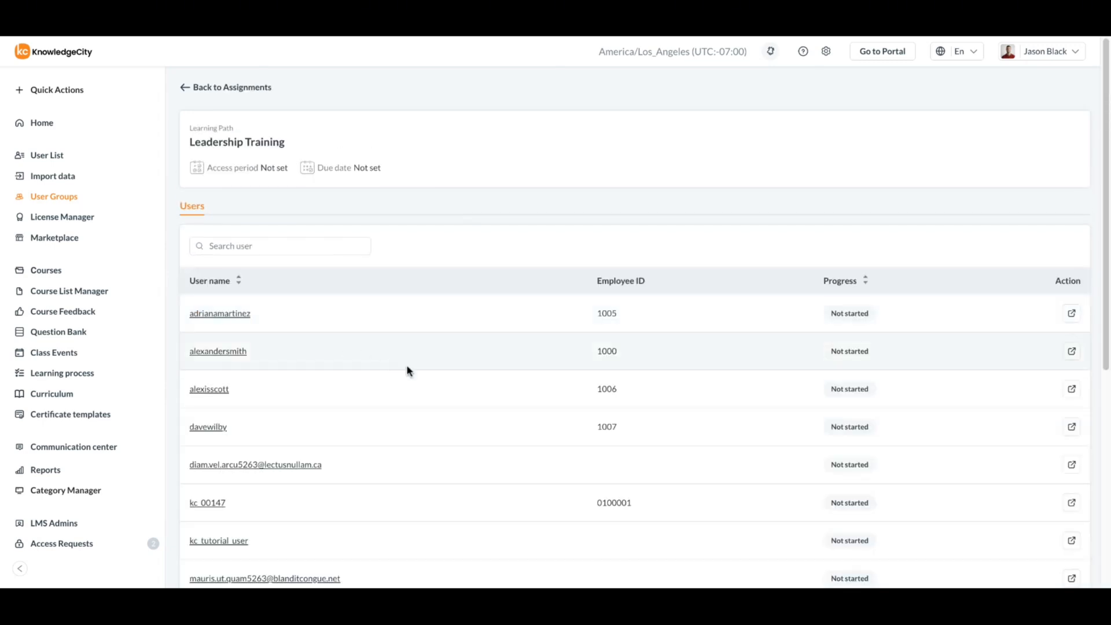
{"action": "scroll", "coordinate": [449, 382], "scroll_direction": "down", "scroll_amount": 1}
{"action": "scroll", "coordinate": [449, 382], "scroll_direction": "up", "scroll_amount": 1}
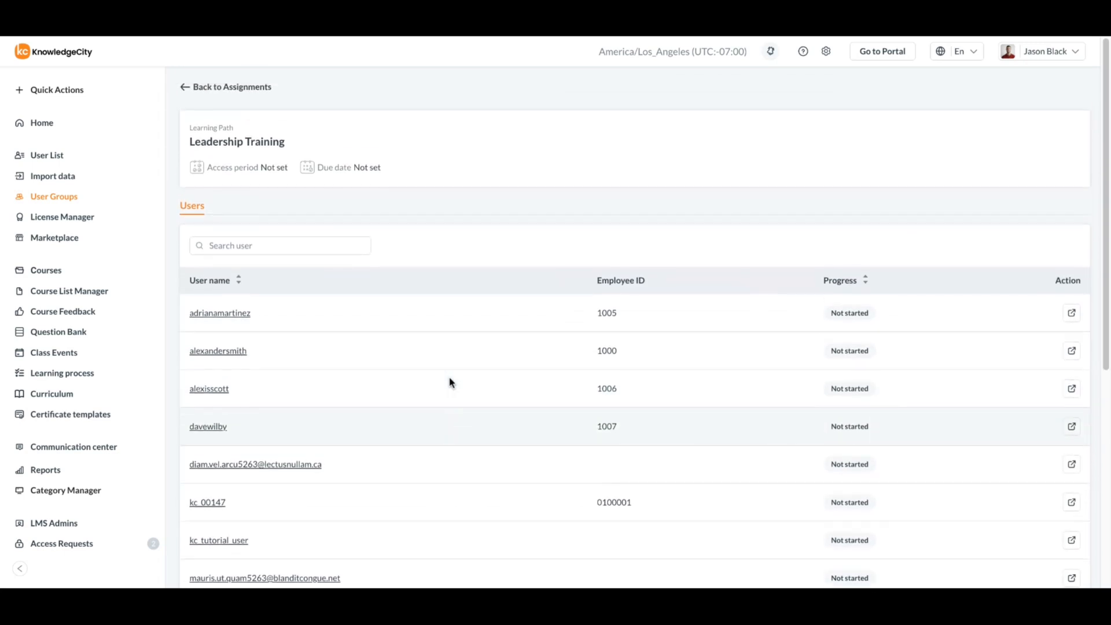
{"action": "left_click", "coordinate": [198, 89]}
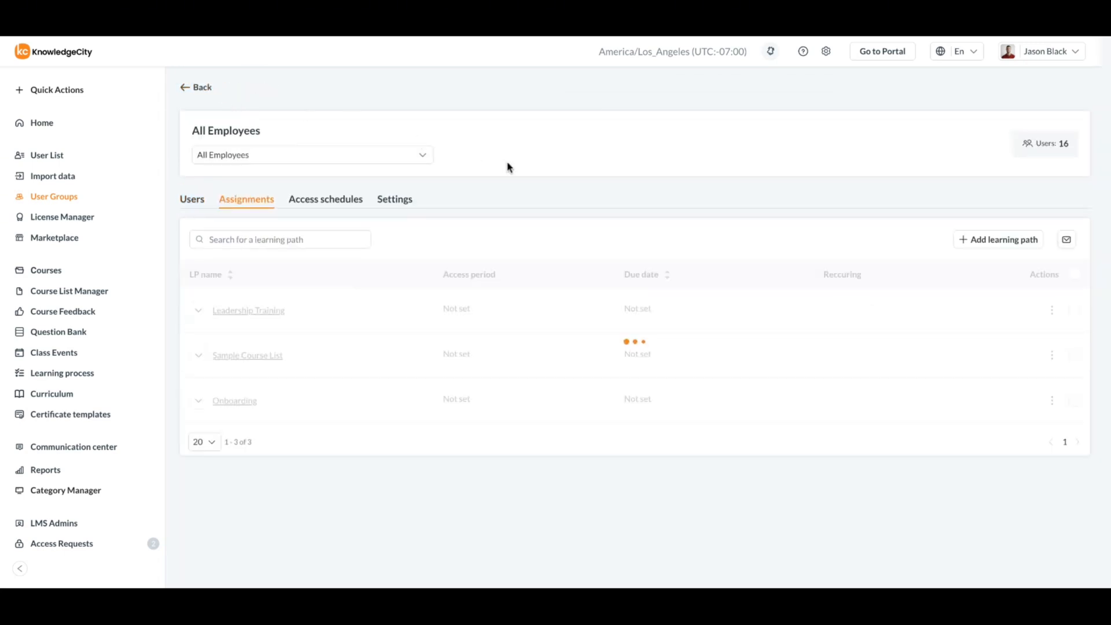
- Assign the Programming I learning path to the All Employees group with user notification enabled, and save the assignment
{"action": "left_click", "coordinate": [997, 246]}
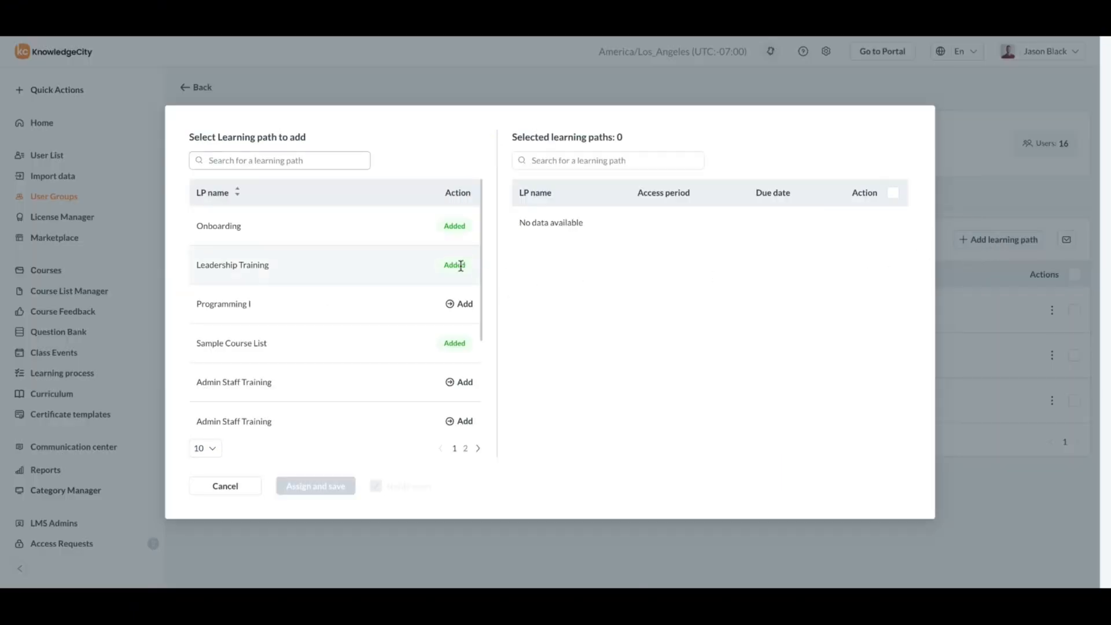
{"action": "left_click", "coordinate": [459, 304]}
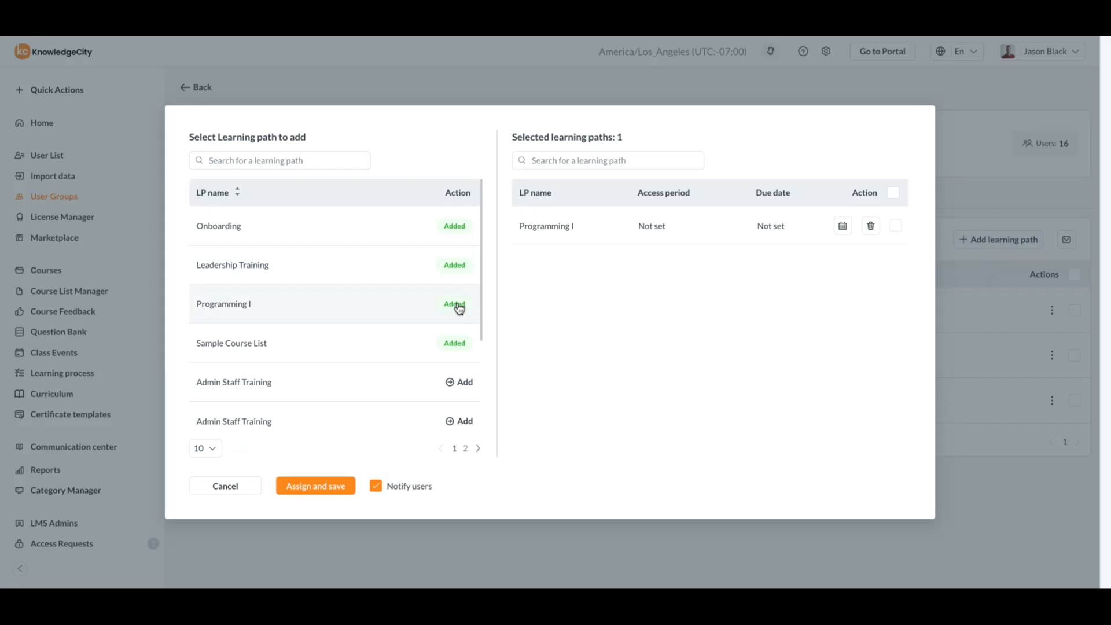
{"action": "left_click", "coordinate": [377, 489]}
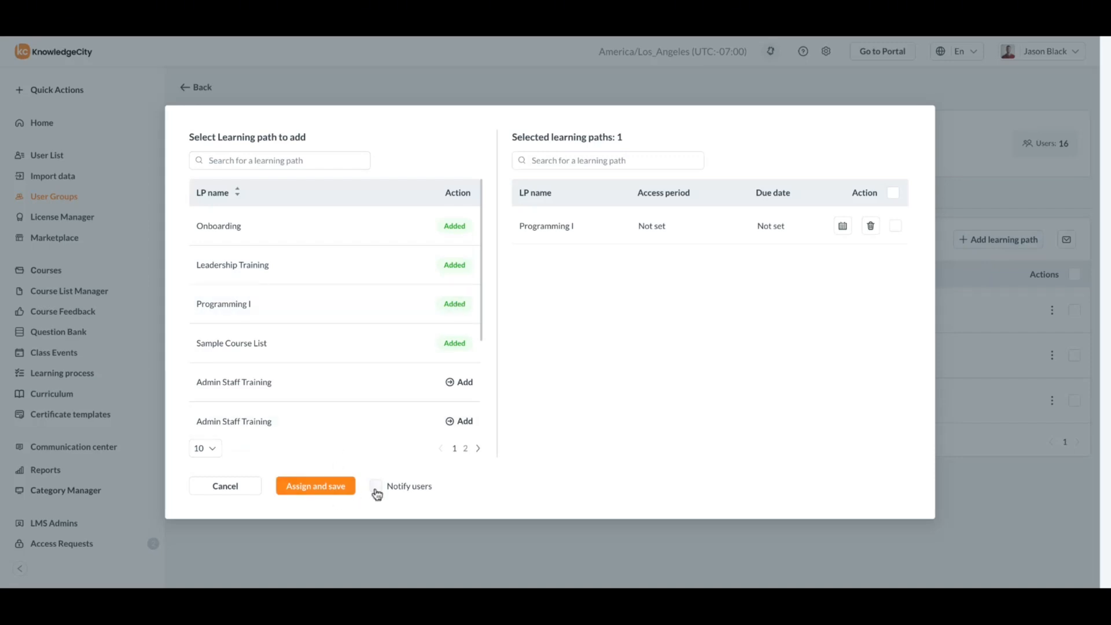
{"action": "left_click", "coordinate": [376, 489]}
{"action": "left_click", "coordinate": [349, 488]}
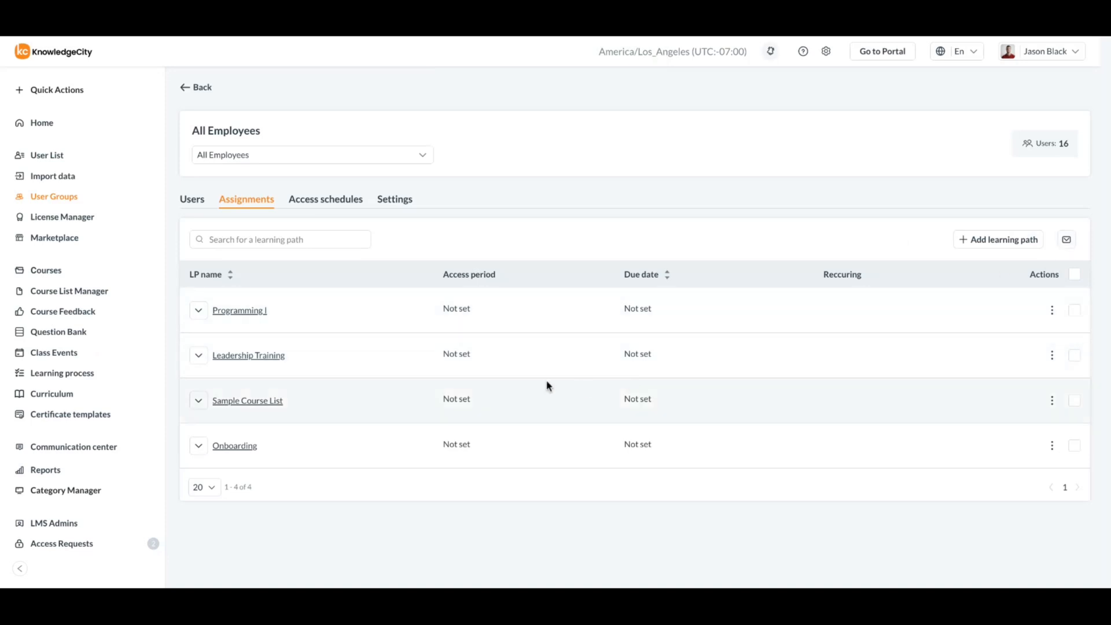
- Set the display time zone of the group's access schedules to America/New_York (UTC:-04:00)
{"action": "left_click", "coordinate": [329, 202]}
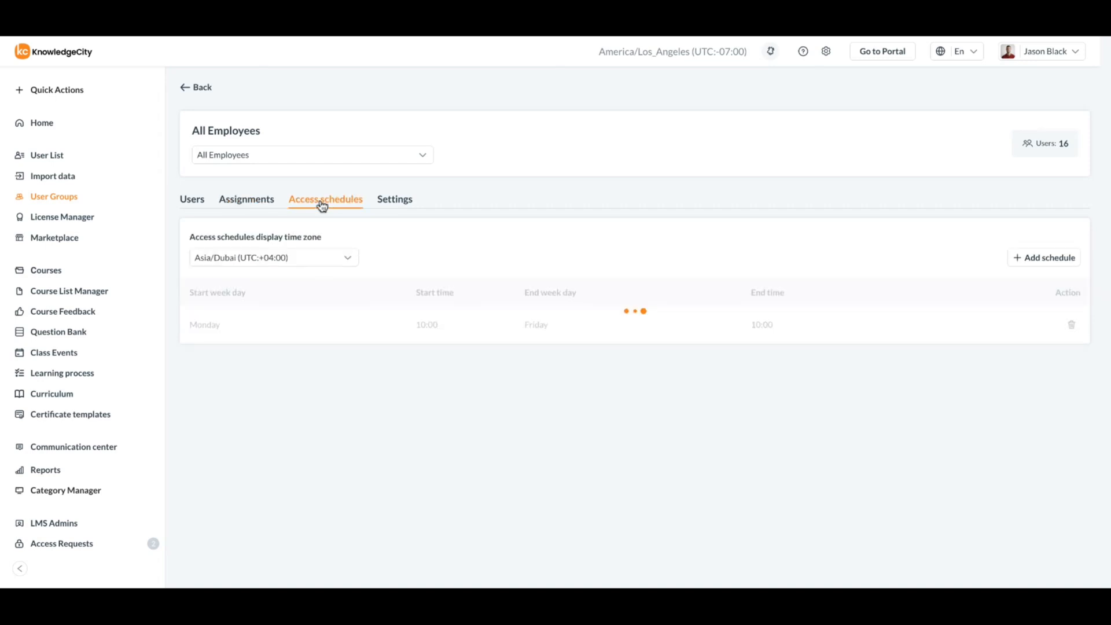
{"action": "left_click", "coordinate": [307, 268]}
{"action": "type", "text": "new"}
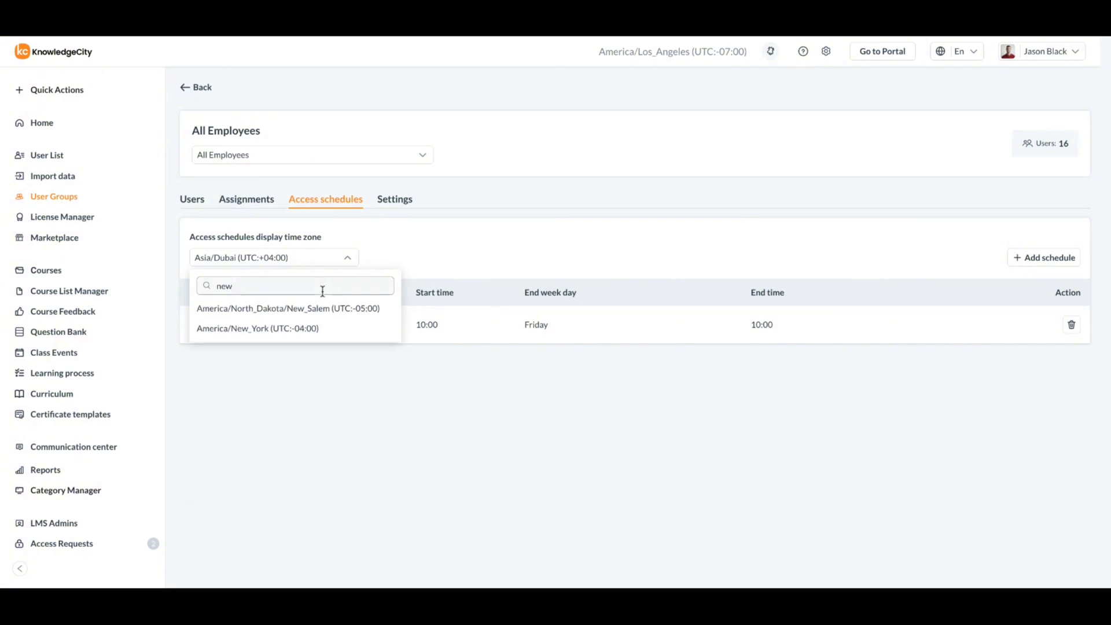
{"action": "left_click", "coordinate": [322, 333]}
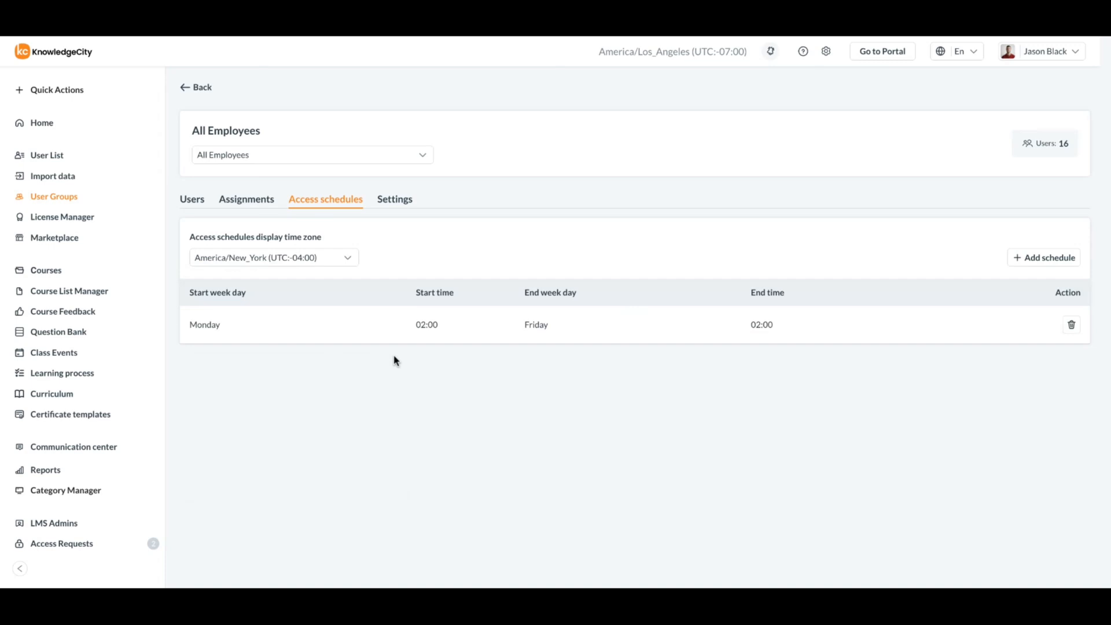
- Add an access schedule running from Monday 10:00 to Friday 10:00 and save it
{"action": "left_click", "coordinate": [1041, 262]}
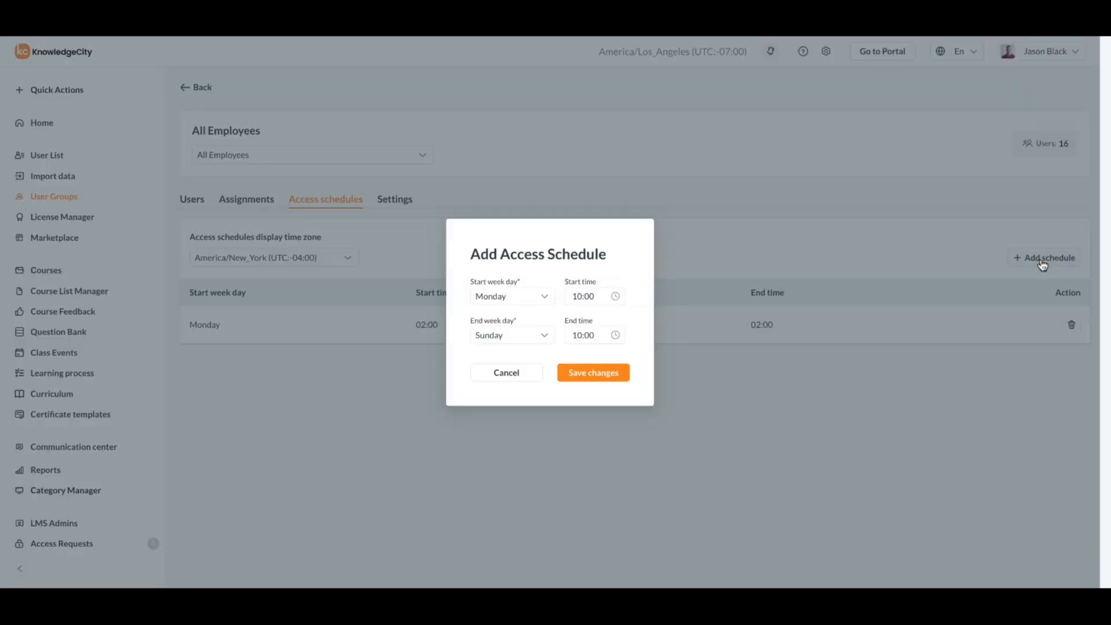
{"action": "left_click", "coordinate": [494, 340]}
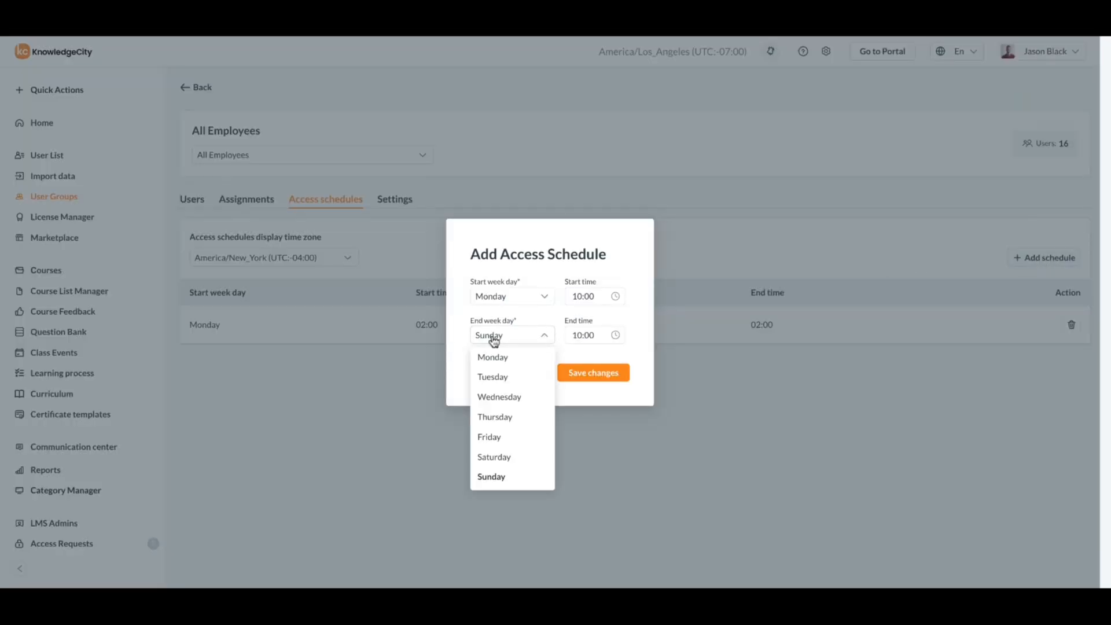
{"action": "left_click", "coordinate": [501, 435]}
{"action": "left_click", "coordinate": [602, 302]}
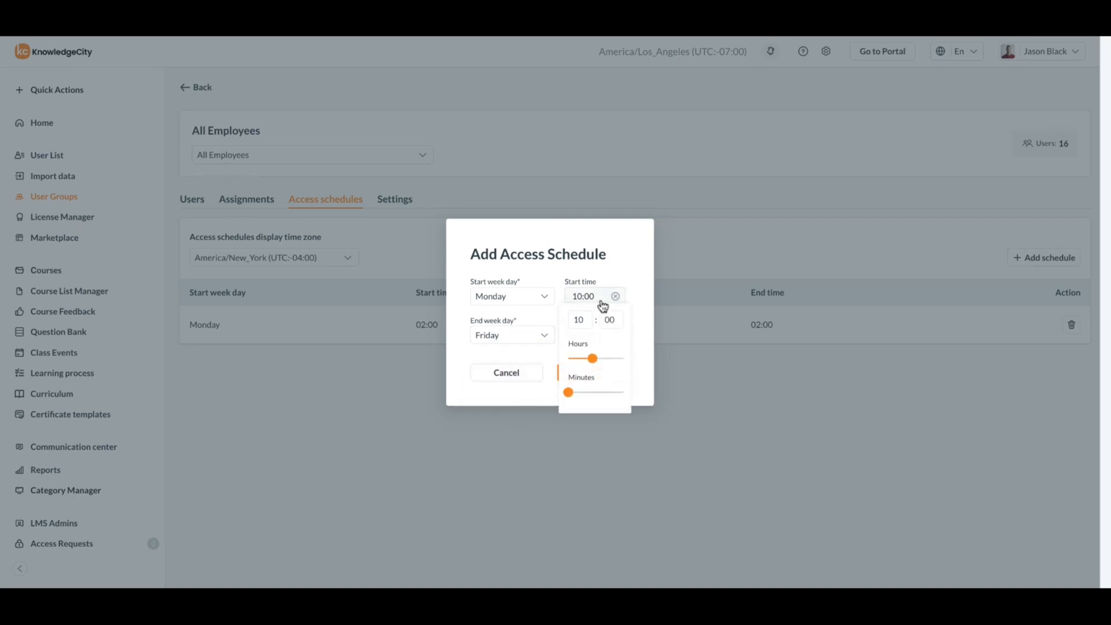
{"action": "left_click", "coordinate": [633, 315]}
{"action": "left_click", "coordinate": [586, 339]}
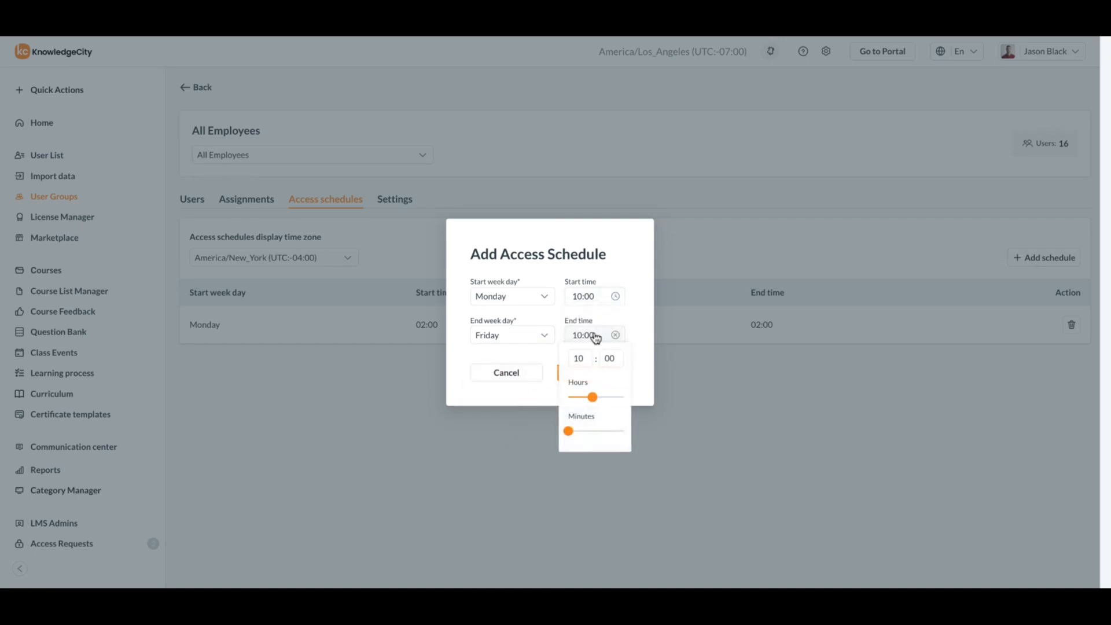
{"action": "left_click", "coordinate": [637, 330]}
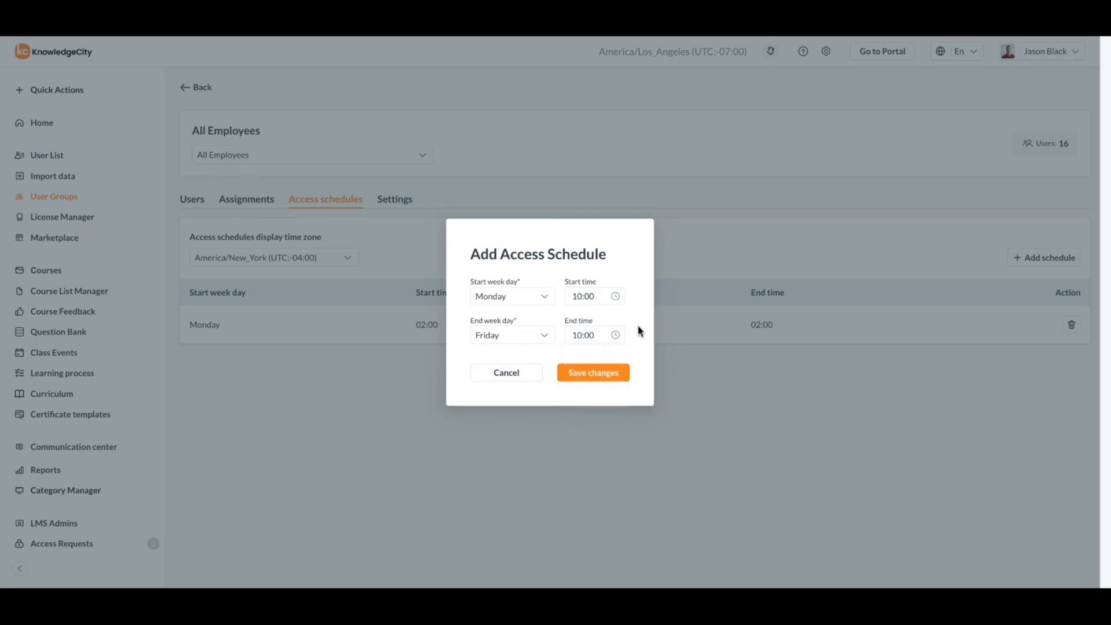
{"action": "left_click", "coordinate": [594, 373]}
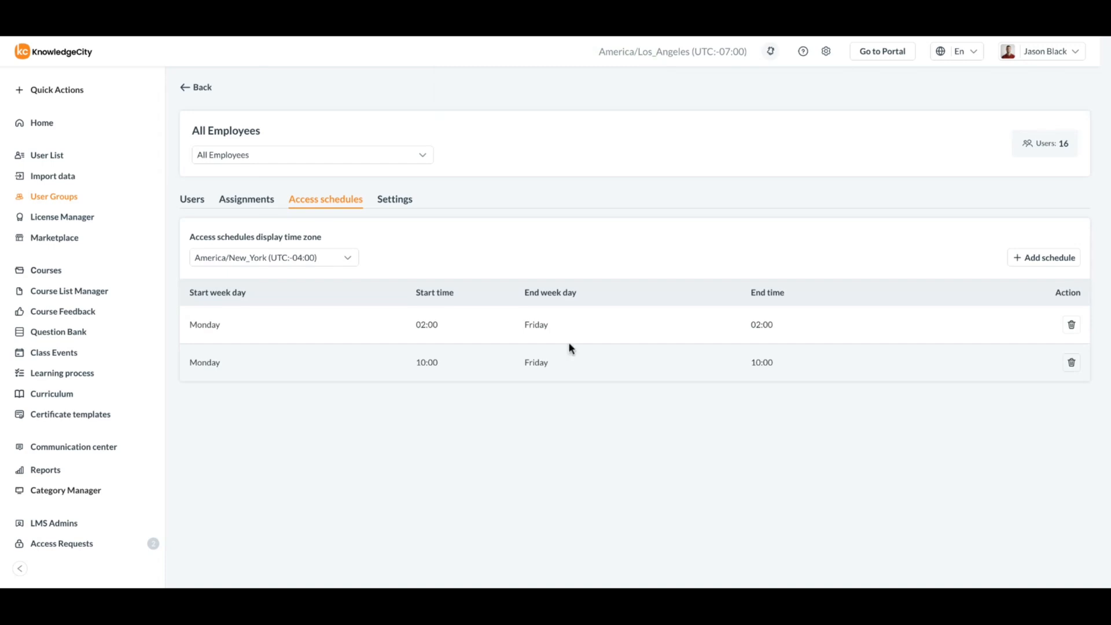
- In the All Employees group settings, choose tutorial_nz as the group manager
{"action": "left_click", "coordinate": [400, 207]}
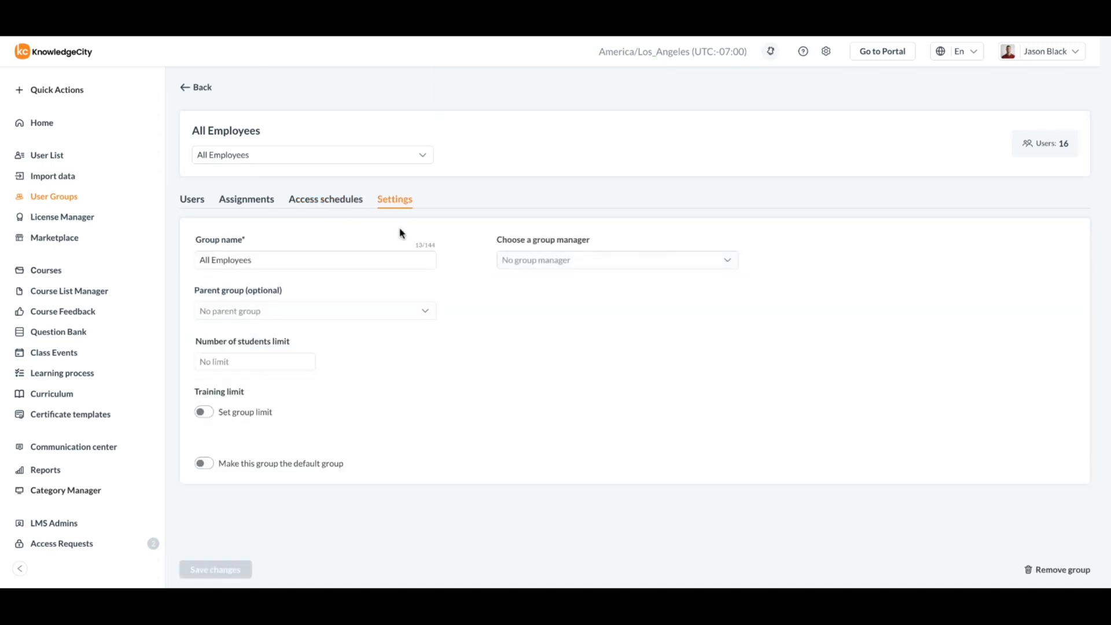
{"action": "left_click", "coordinate": [381, 255]}
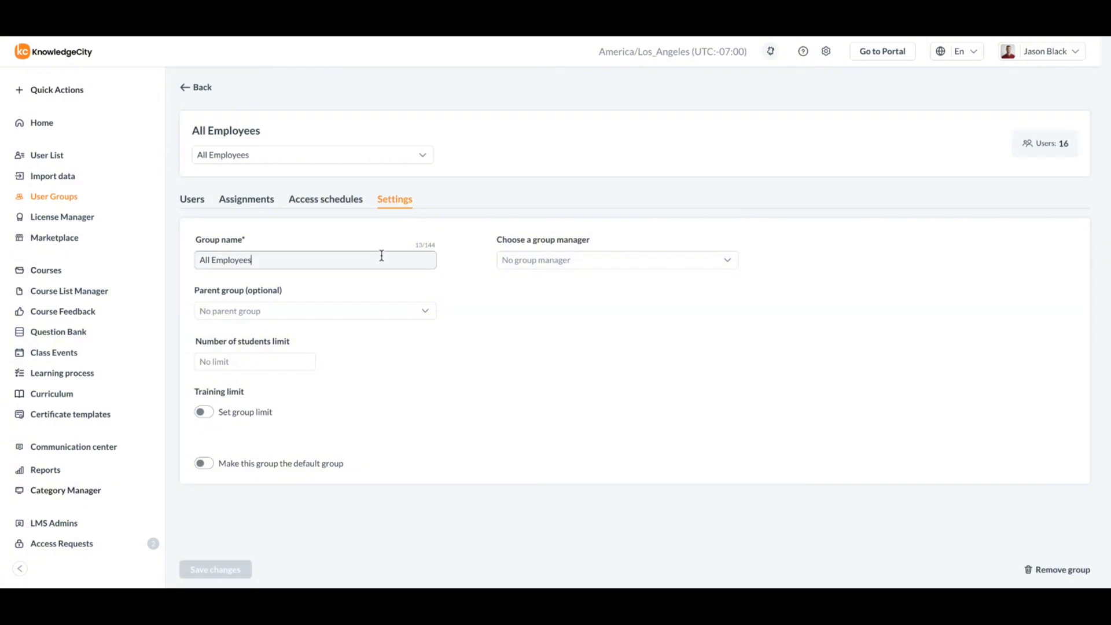
{"action": "left_click", "coordinate": [651, 265]}
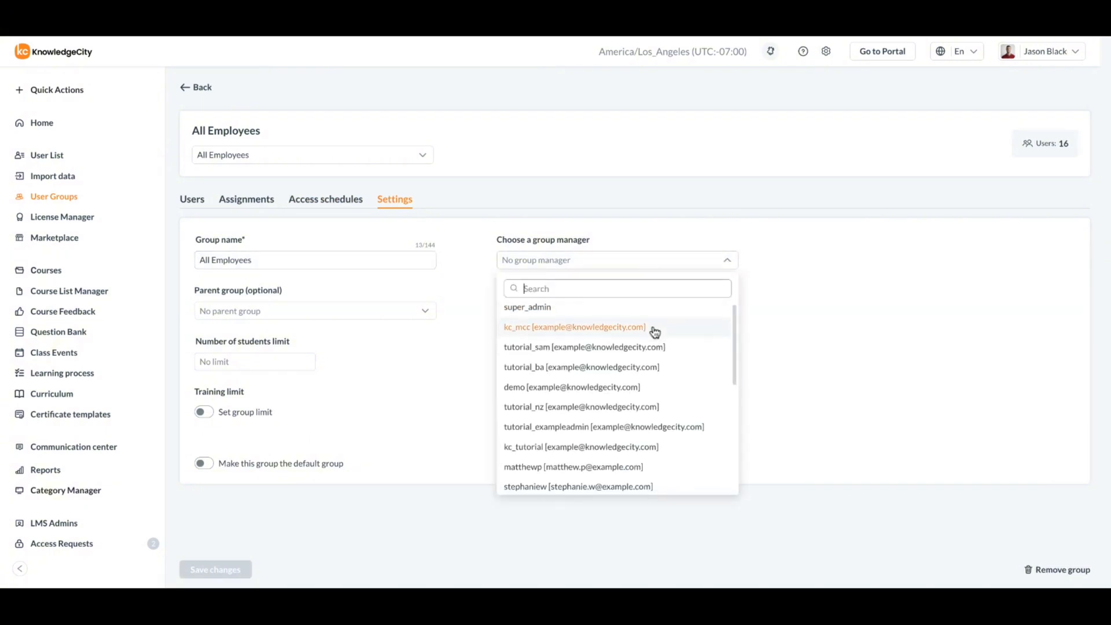
{"action": "scroll", "coordinate": [653, 341], "scroll_direction": "down", "scroll_amount": 2}
{"action": "left_click", "coordinate": [654, 352]}
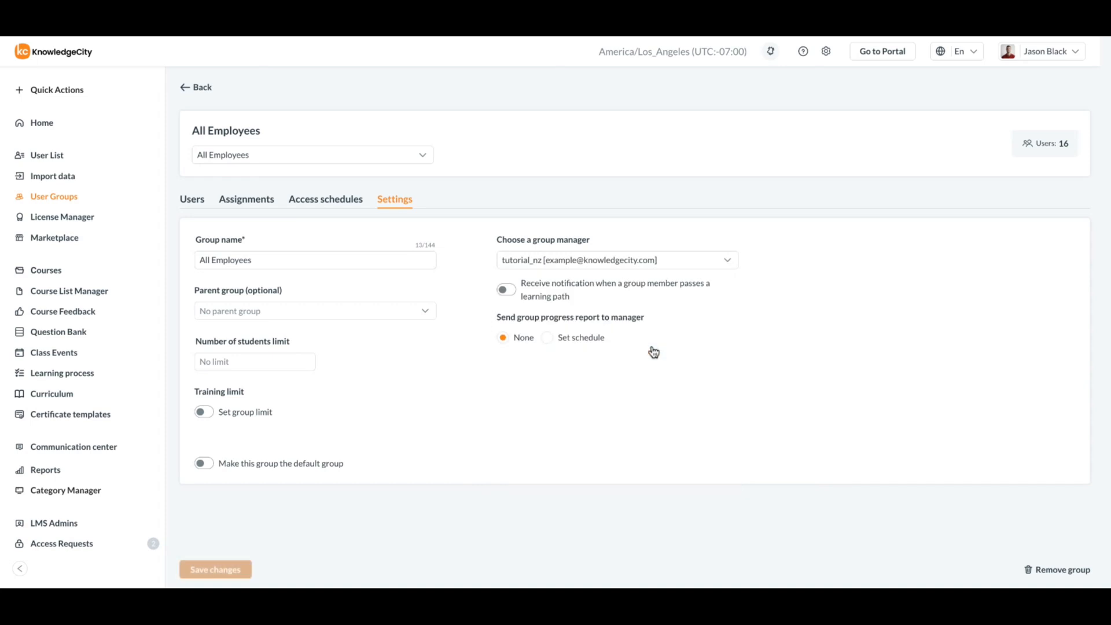
- Set the parent group to Default and limit the number of students to 50
{"action": "left_click", "coordinate": [350, 320]}
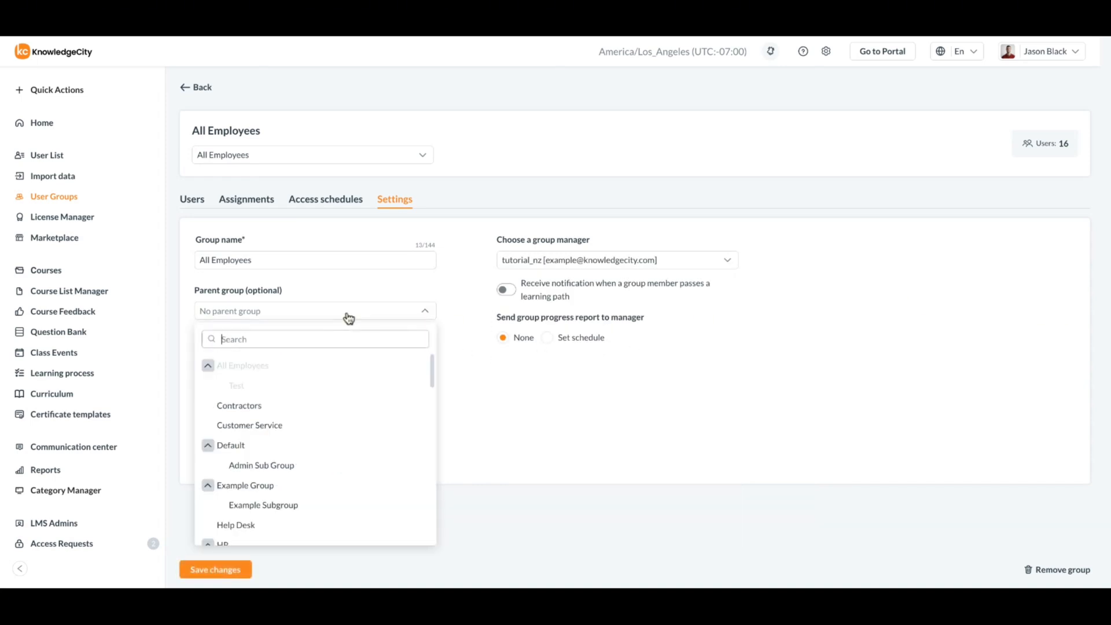
{"action": "left_click", "coordinate": [259, 448]}
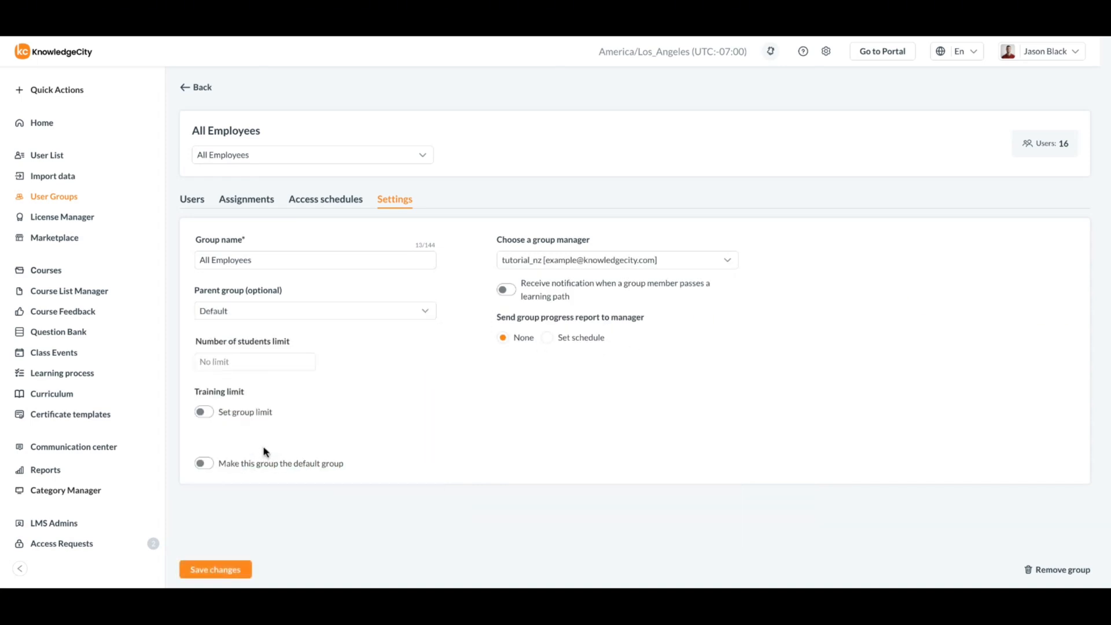
{"action": "left_click", "coordinate": [268, 356]}
{"action": "type", "text": "50"}
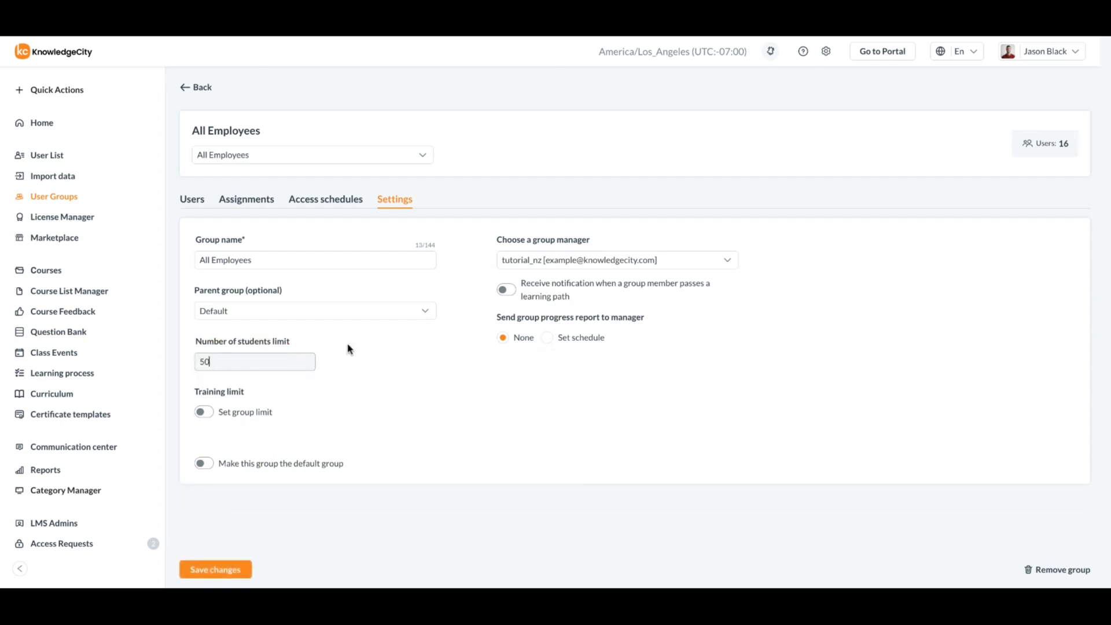
- Set a training limit of 20 hours per day for the group, and switch the default-group option on and back off
{"action": "left_click", "coordinate": [209, 411]}
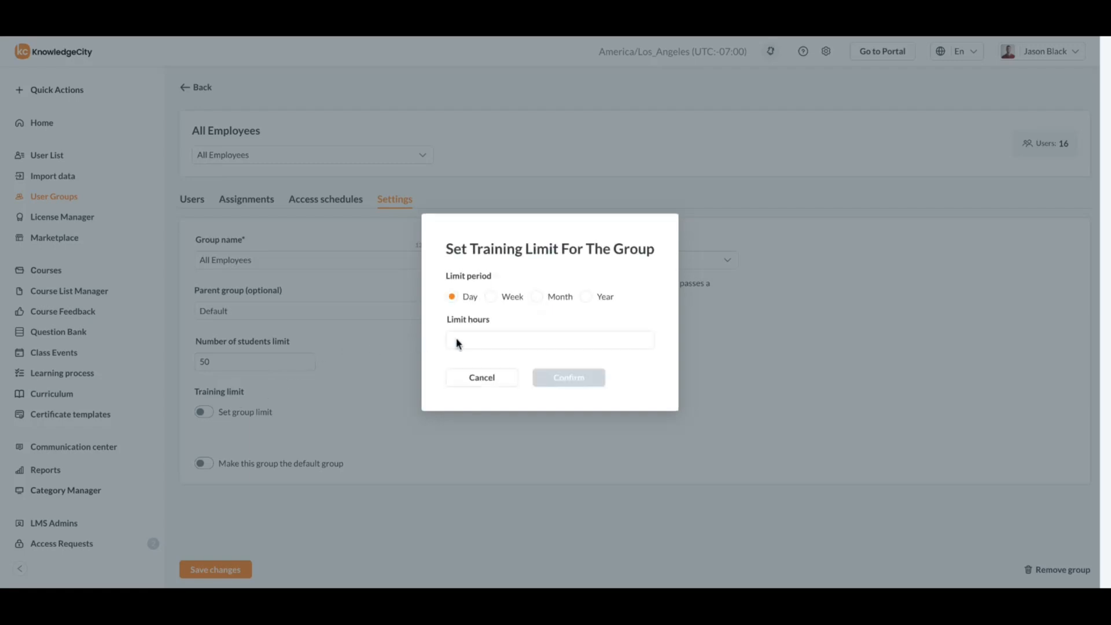
{"action": "left_click", "coordinate": [599, 335]}
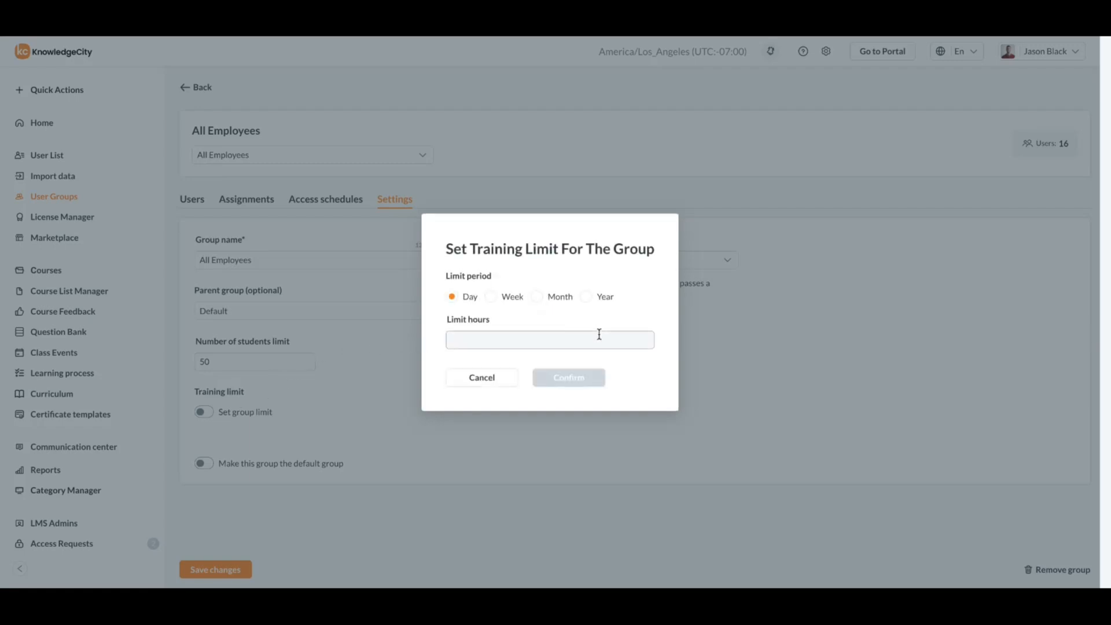
{"action": "type", "text": "20"}
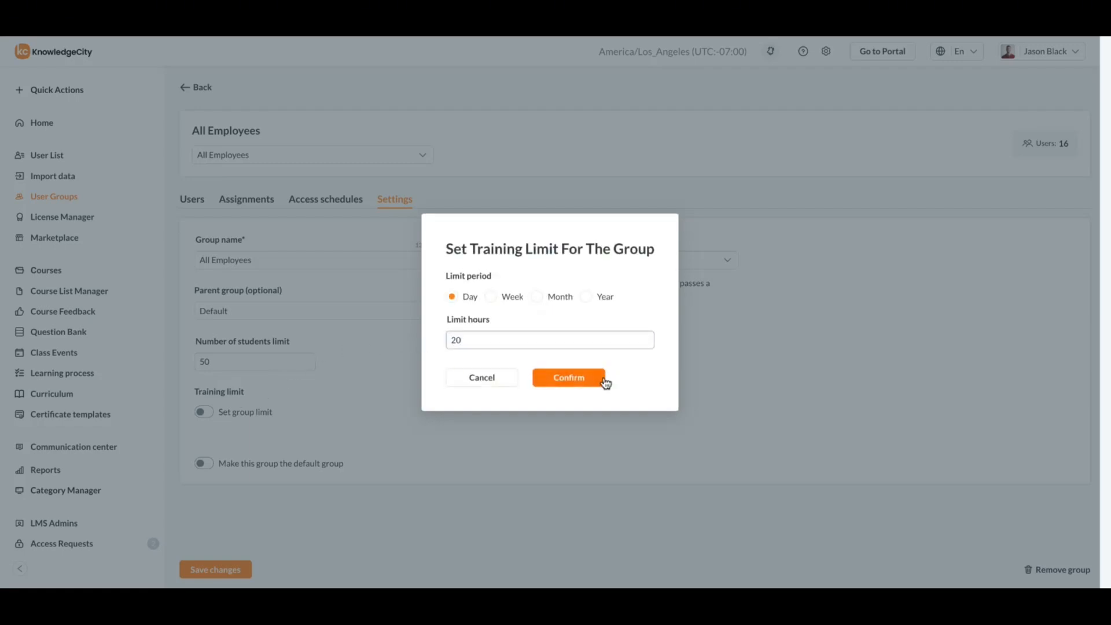
{"action": "left_click", "coordinate": [606, 382]}
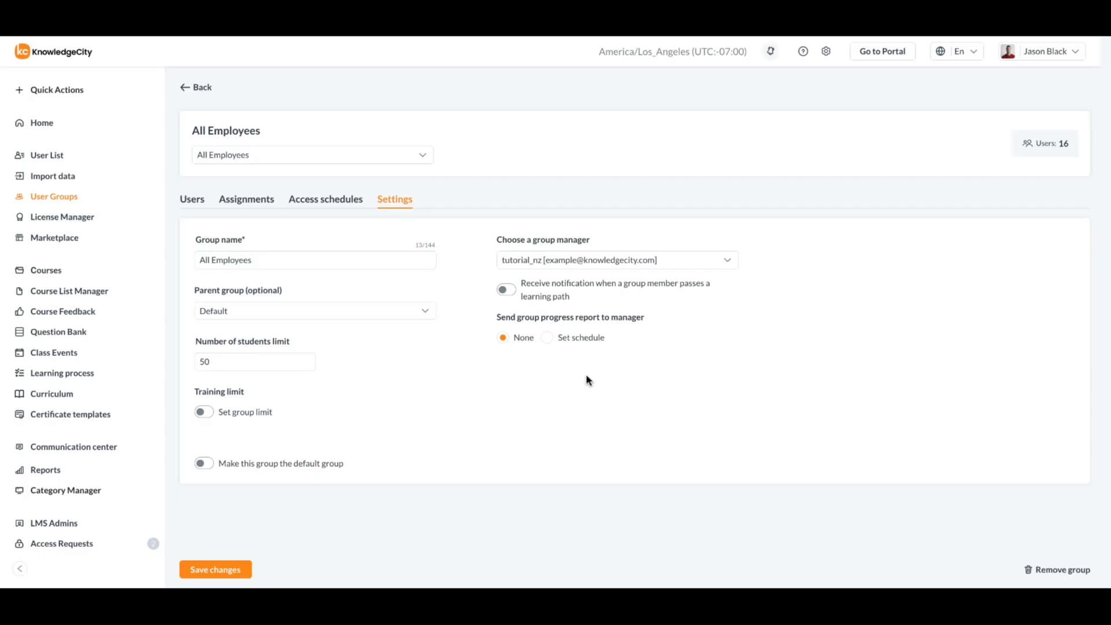
{"action": "left_click", "coordinate": [211, 469]}
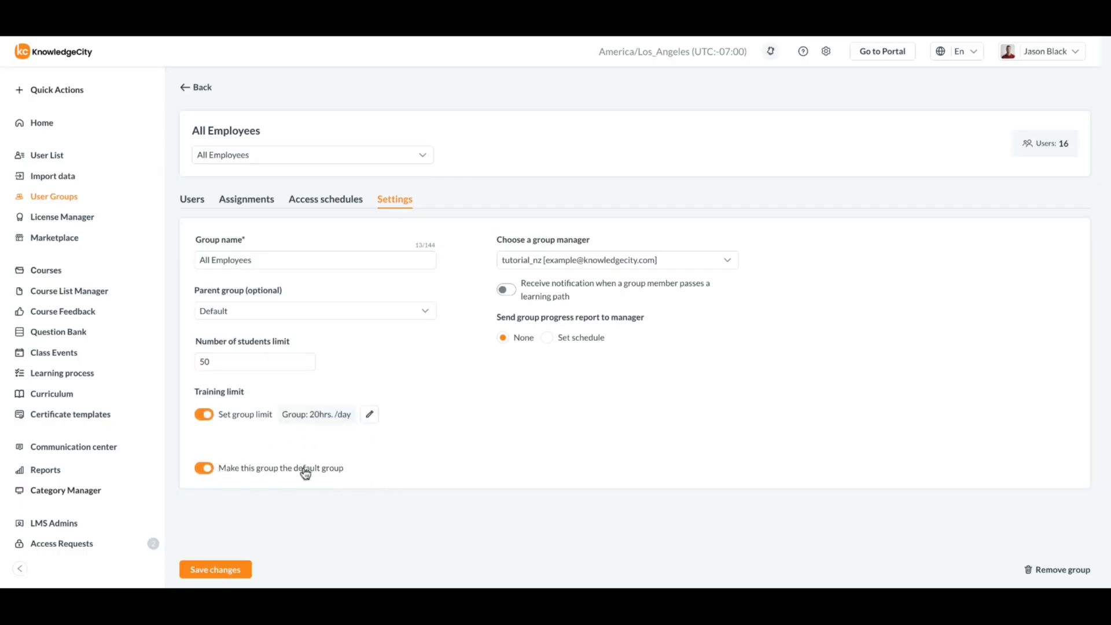
{"action": "left_click", "coordinate": [200, 472]}
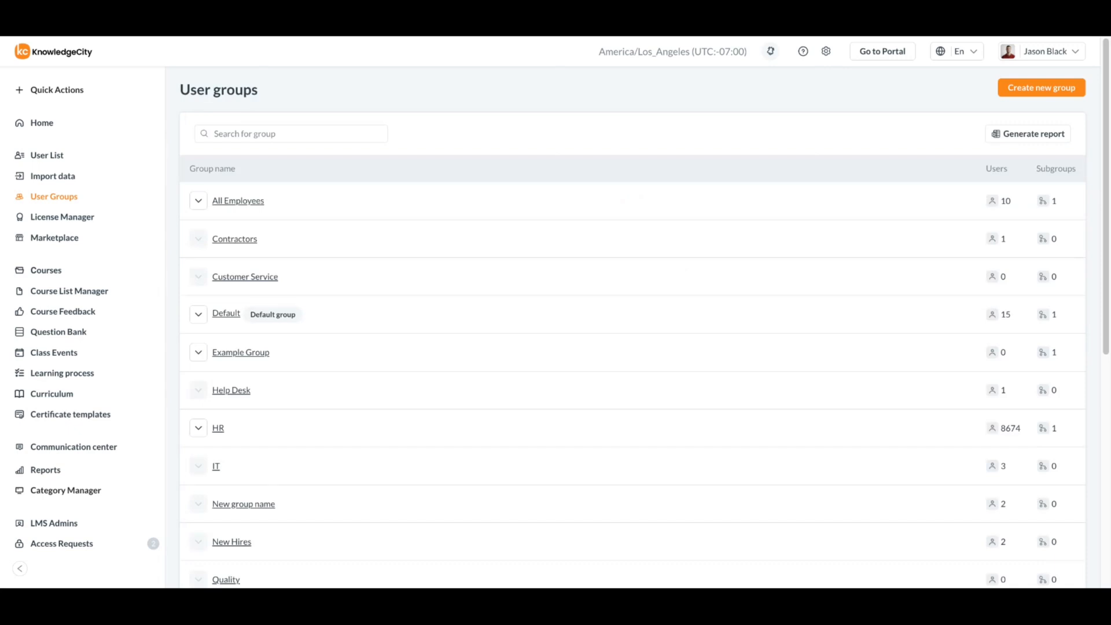
- Search the user groups for "employees" and open the All Employees group
{"action": "left_click", "coordinate": [290, 134]}
{"action": "type", "text": "employees"}
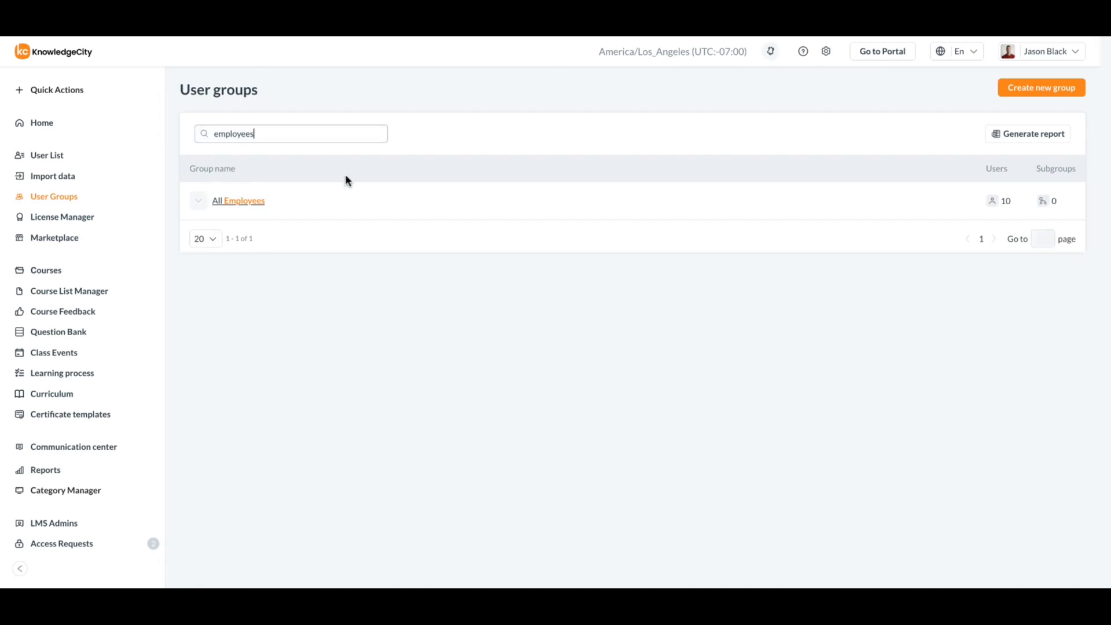
{"action": "left_click", "coordinate": [248, 201]}
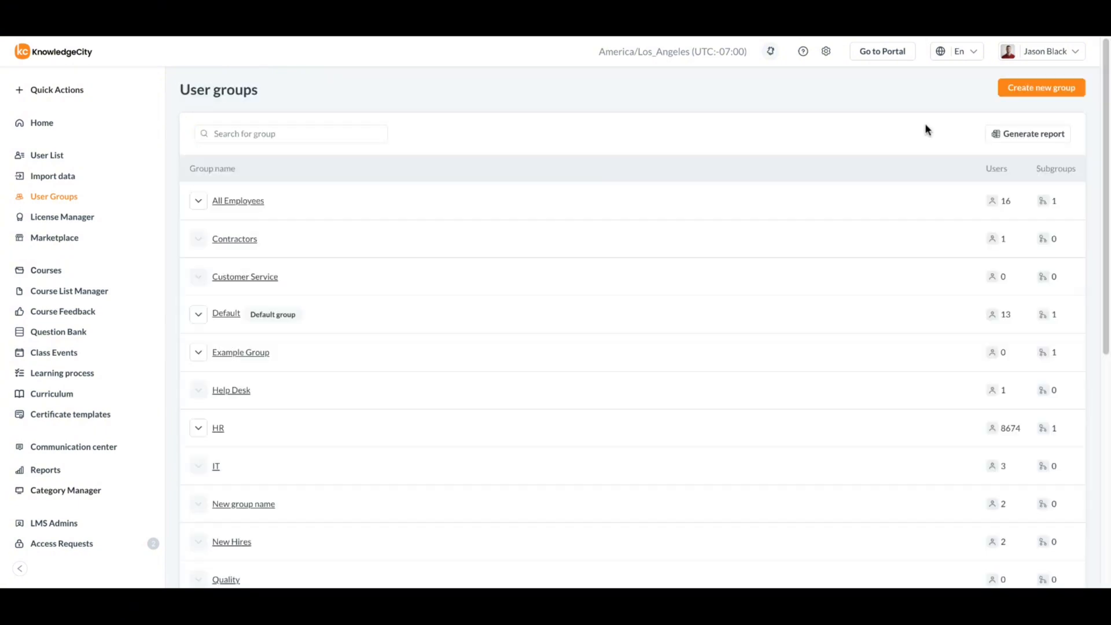